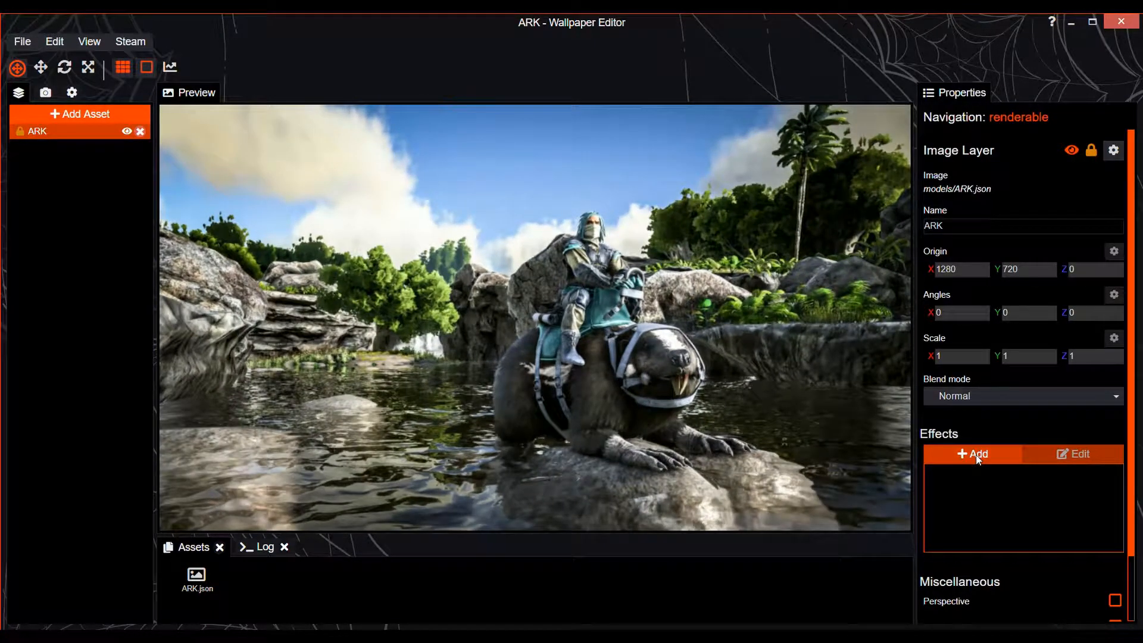
Add a Water Ripple effect to the ARK image layer
{"action": "left_click", "coordinate": [977, 455]}
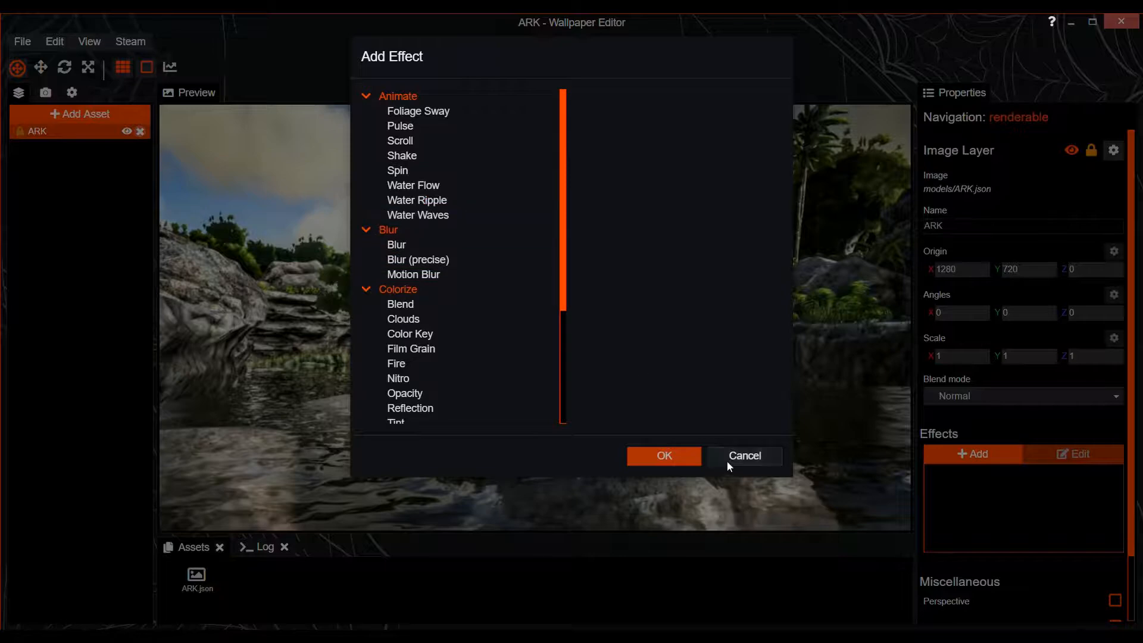
{"action": "left_click", "coordinate": [727, 457]}
{"action": "left_click", "coordinate": [977, 455]}
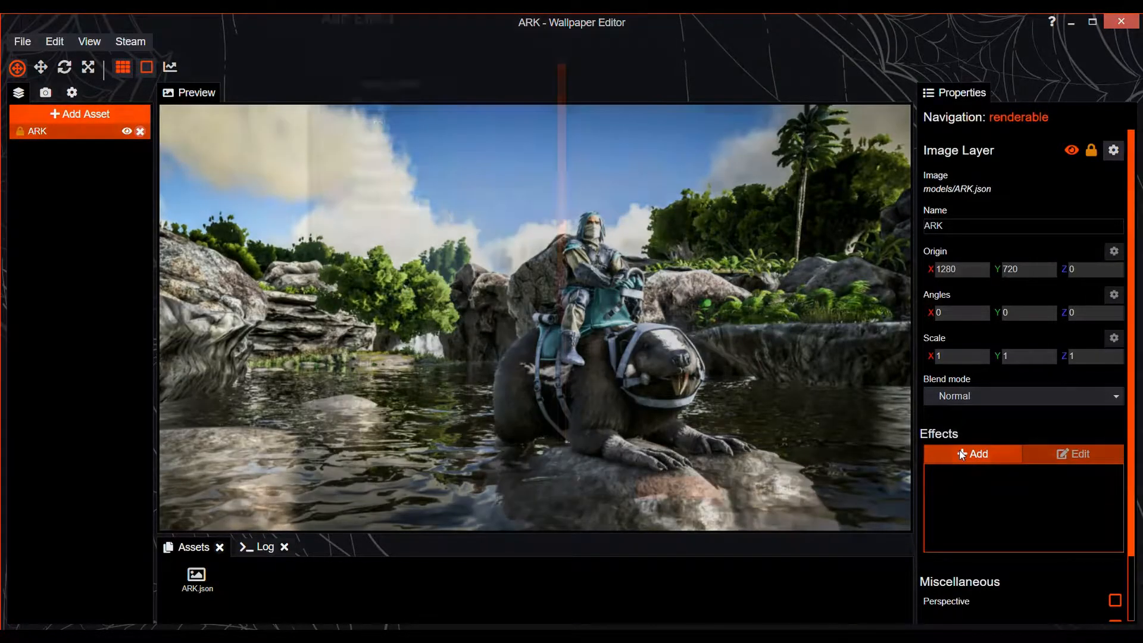
{"action": "left_click", "coordinate": [443, 202]}
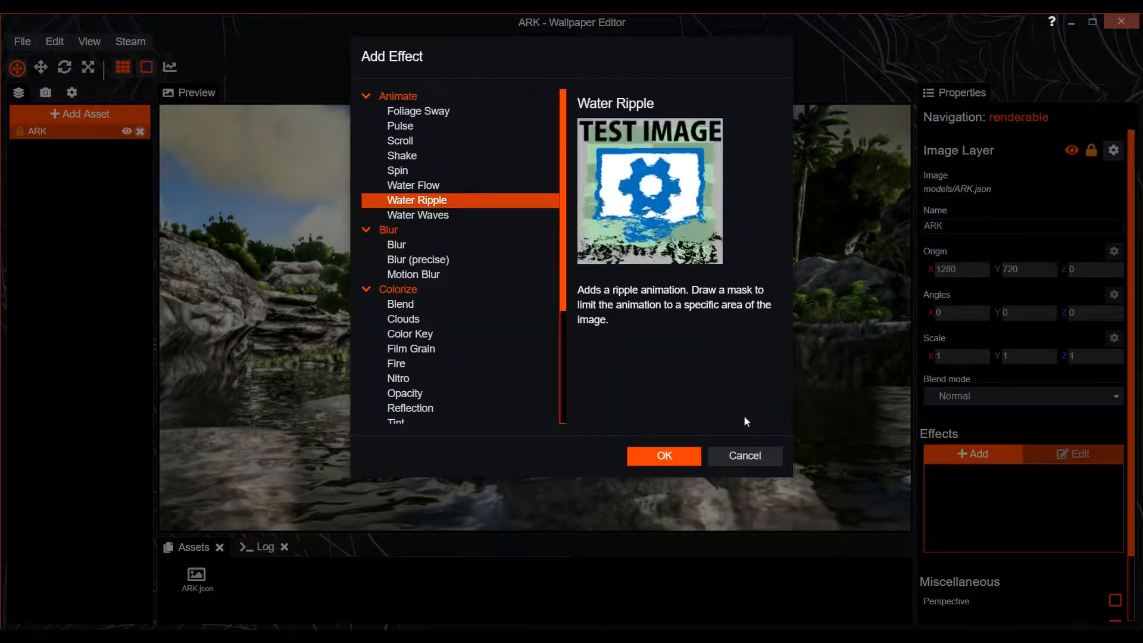
{"action": "left_click", "coordinate": [670, 460]}
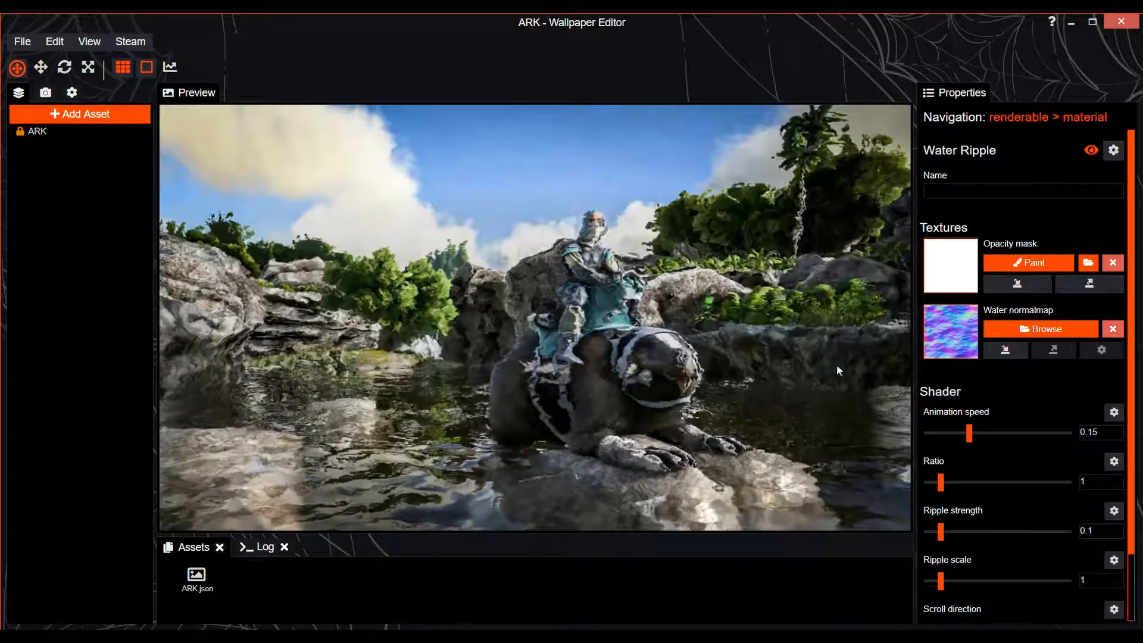
Set the mask brush to value 101 and size 106, and paint a first patch of water in the ripple's opacity mask
{"action": "left_click", "coordinate": [1003, 260]}
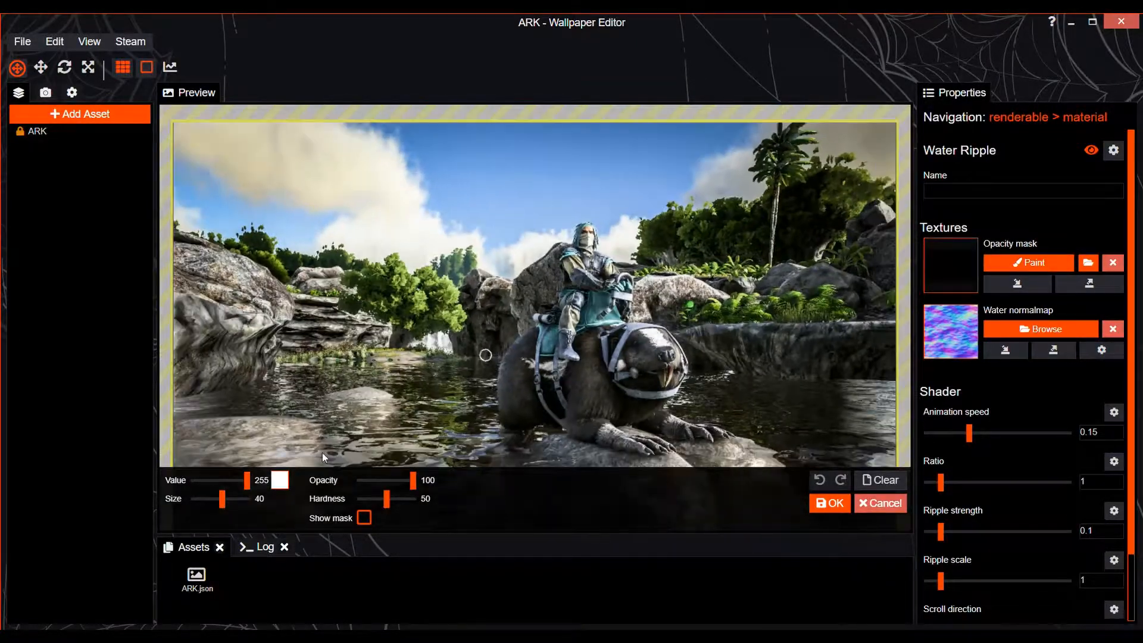
{"action": "mouse_move", "coordinate": [238, 483]}
{"action": "left_mouse_down"}
{"action": "mouse_move", "coordinate": [217, 488]}
{"action": "mouse_move", "coordinate": [238, 498]}
{"action": "left_mouse_up"}
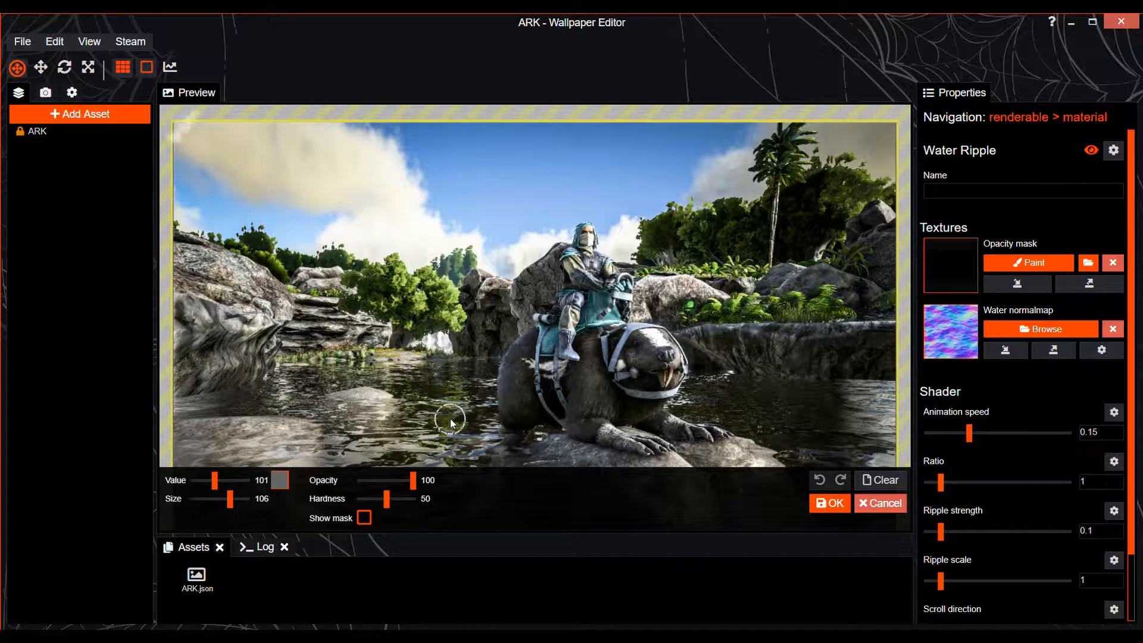
{"action": "scroll", "coordinate": [450, 420], "scroll_direction": "up", "scroll_amount": 3}
{"action": "key", "text": "ctrl+s"}
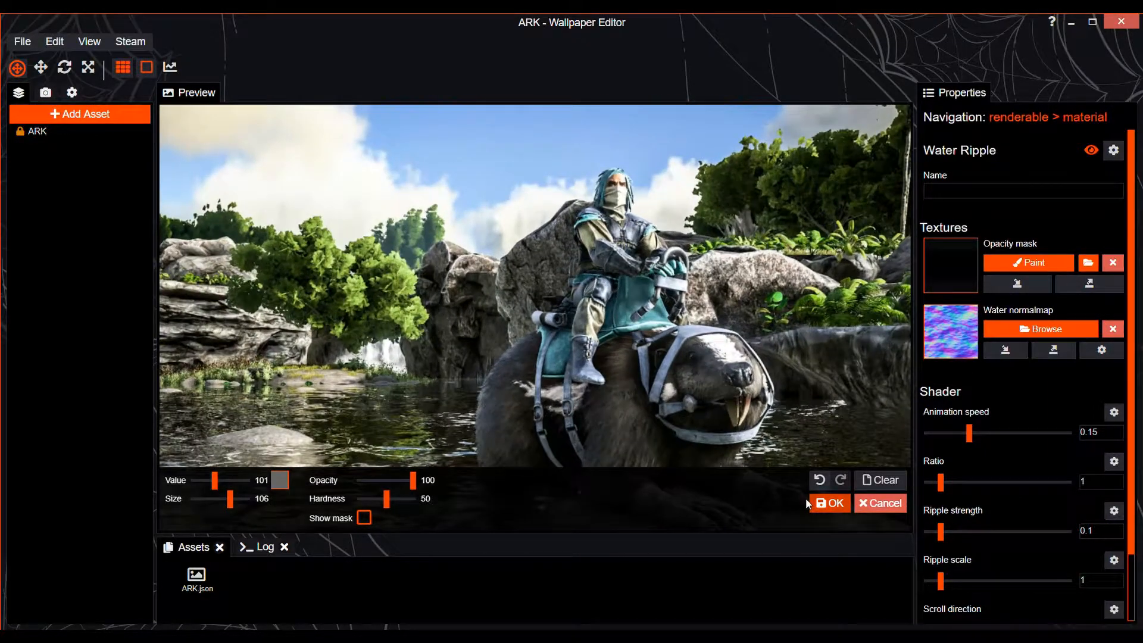
{"action": "left_click", "coordinate": [824, 503]}
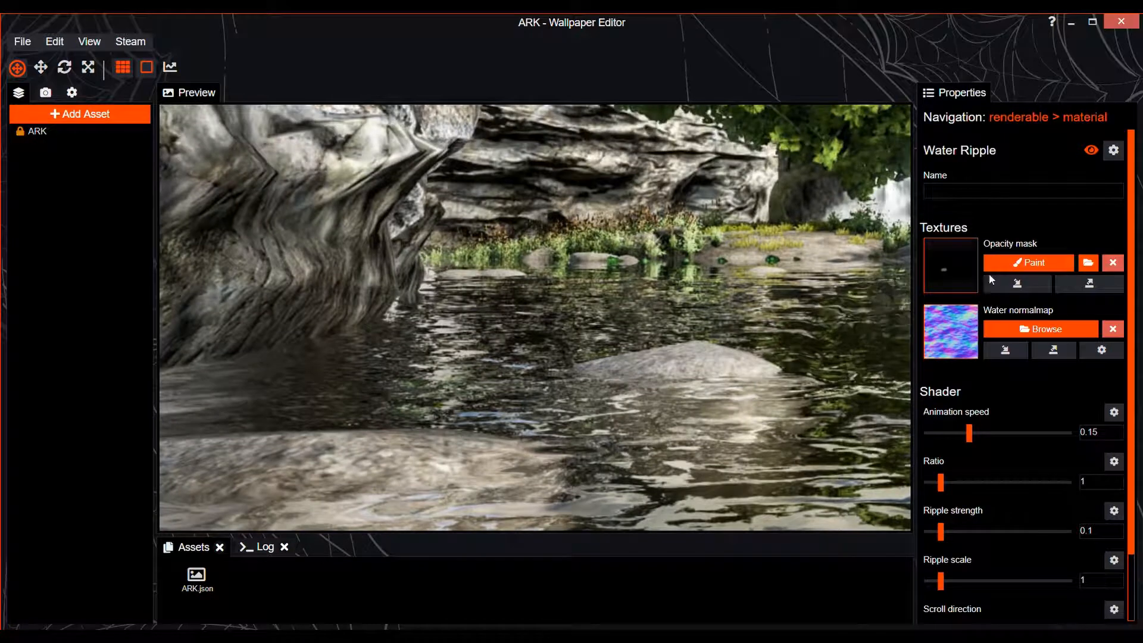
Reopen the ripple's opacity mask for painting and enlarge the brush to 87, checking the mask display
{"action": "left_click", "coordinate": [1006, 264]}
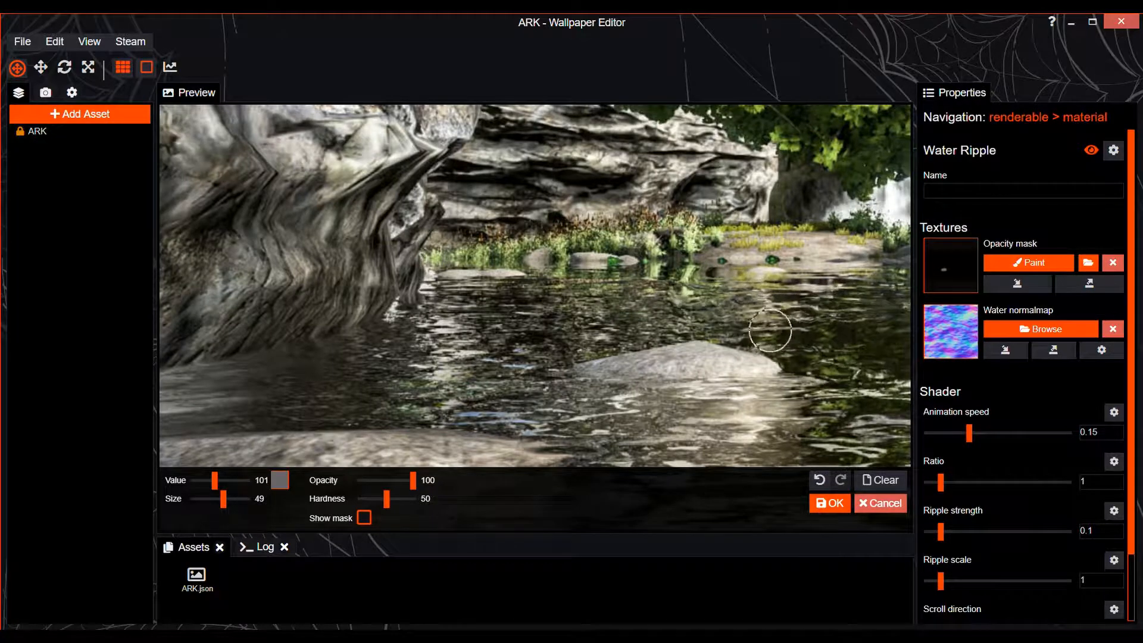
{"action": "key", "text": "ctrl+s"}
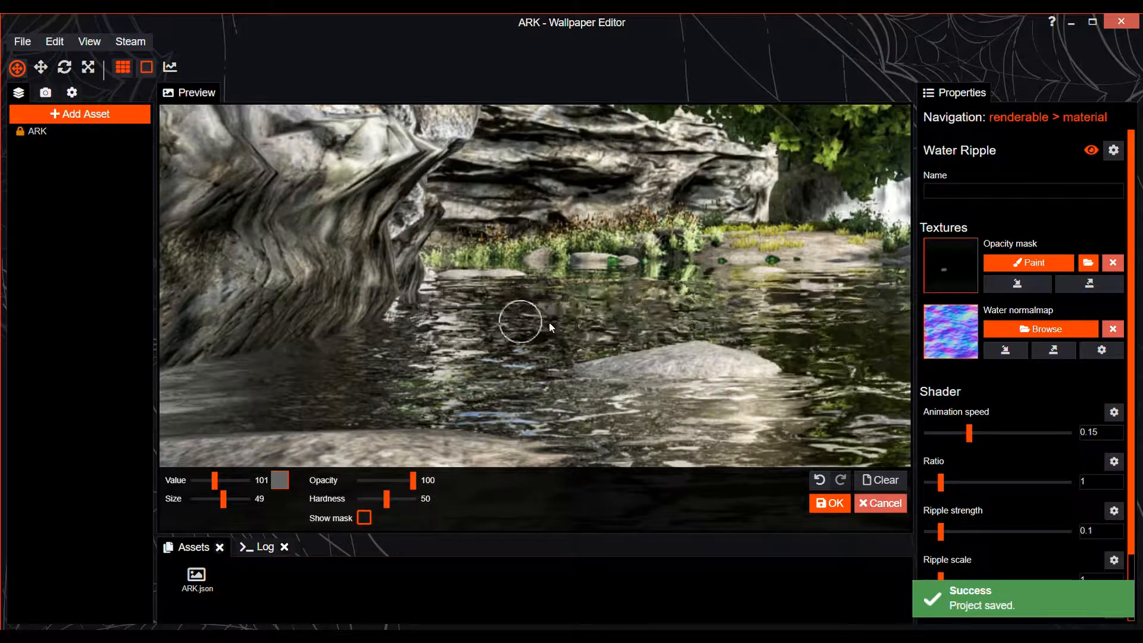
{"action": "scroll", "coordinate": [400, 349], "scroll_direction": "down", "scroll_amount": 2}
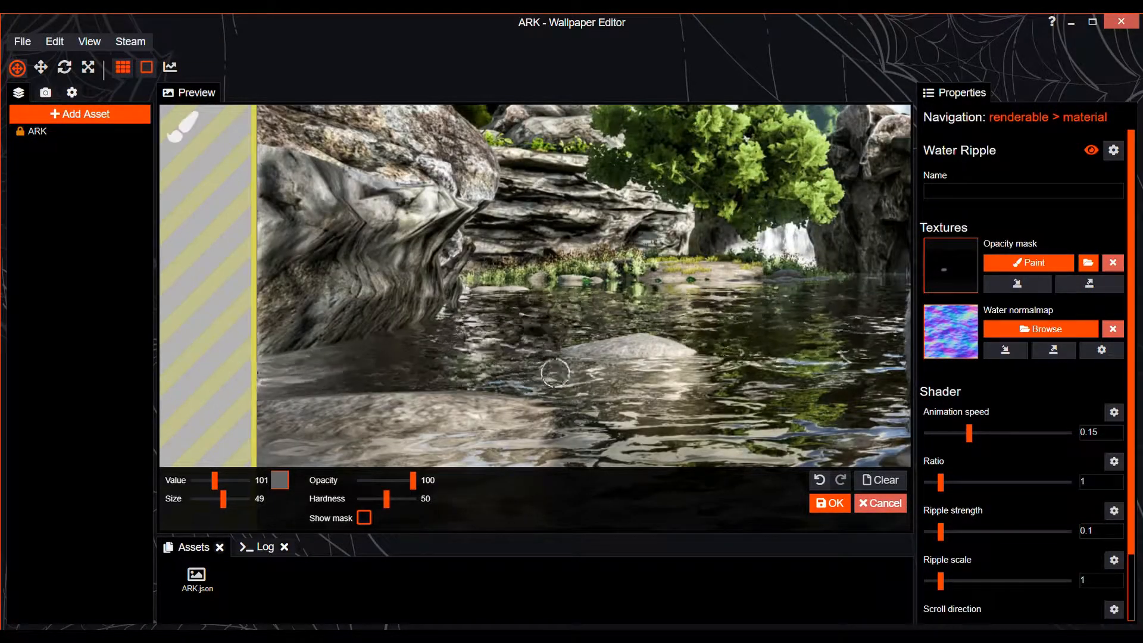
{"action": "scroll", "coordinate": [566, 372], "scroll_direction": "up", "scroll_amount": 3}
{"action": "scroll", "coordinate": [747, 421], "scroll_direction": "down", "scroll_amount": 3}
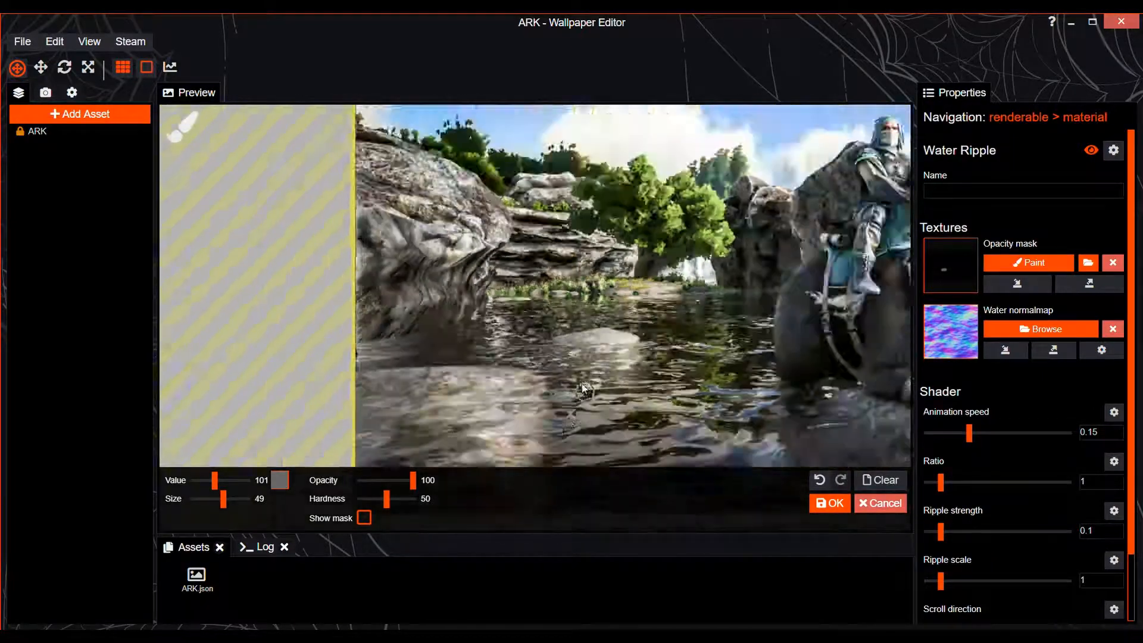
{"action": "scroll", "coordinate": [316, 427], "scroll_direction": "down", "scroll_amount": 6}
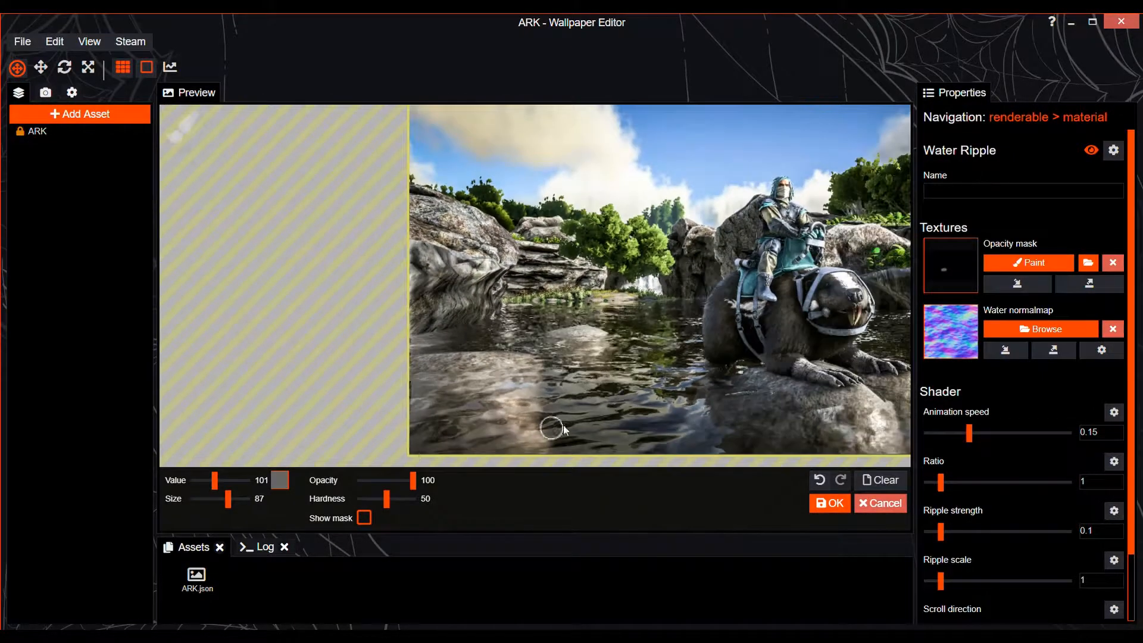
{"action": "left_click", "coordinate": [365, 517]}
{"action": "left_click", "coordinate": [364, 518]}
{"action": "scroll", "coordinate": [506, 363], "scroll_direction": "up", "scroll_amount": 5}
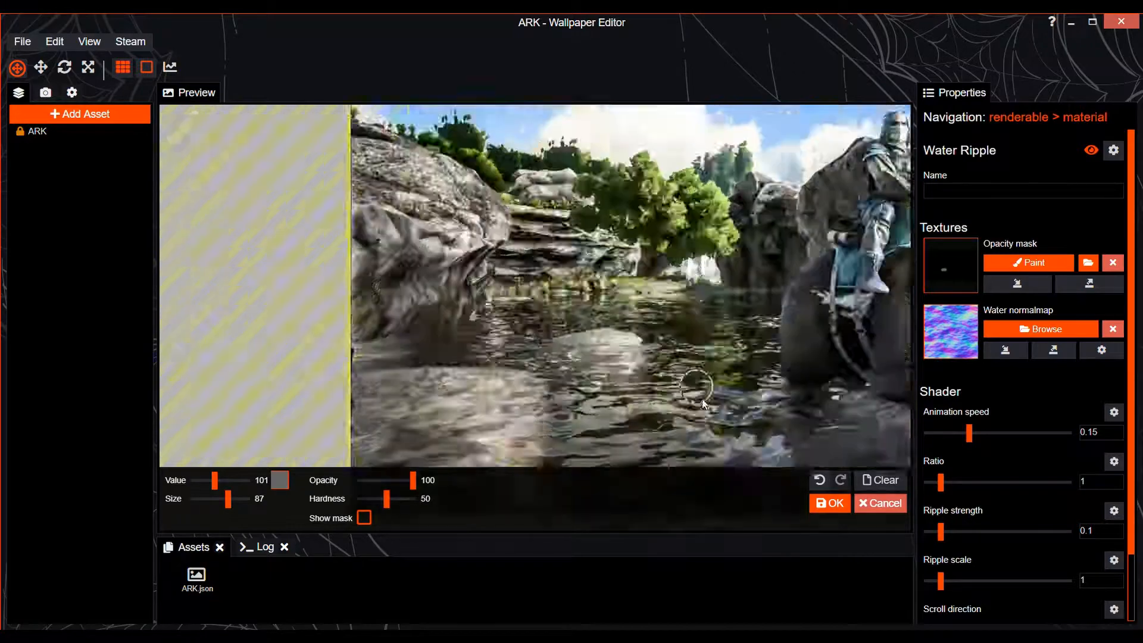
Extend the opacity mask over the water left of the beaver with brush size 72, and save the project
{"action": "mouse_move", "coordinate": [228, 499]}
{"action": "left_mouse_down"}
{"action": "mouse_move", "coordinate": [213, 499]}
{"action": "mouse_move", "coordinate": [226, 499]}
{"action": "left_mouse_up"}
{"action": "scroll", "coordinate": [665, 438], "scroll_direction": "down", "scroll_amount": 2}
{"action": "key", "text": "ctrl+s"}
{"action": "scroll", "coordinate": [687, 439], "scroll_direction": "down", "scroll_amount": 4}
{"action": "scroll", "coordinate": [671, 434], "scroll_direction": "down", "scroll_amount": 5}
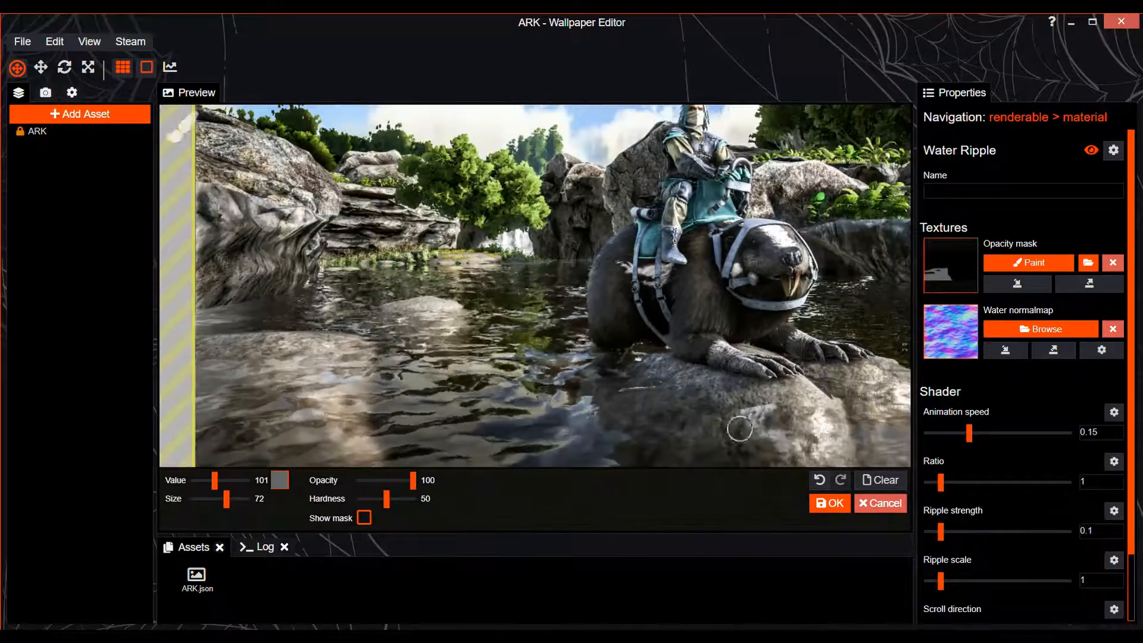
Display the mask and paint the water to the right of the beaver with brush size 207
{"action": "left_click", "coordinate": [364, 518]}
{"action": "left_click_drag", "start_coordinate": [637, 408], "coordinate": [885, 408]}
{"action": "left_click_drag", "start_coordinate": [226, 499], "coordinate": [235, 499]}
{"action": "left_click_drag", "start_coordinate": [860, 325], "coordinate": [848, 380]}
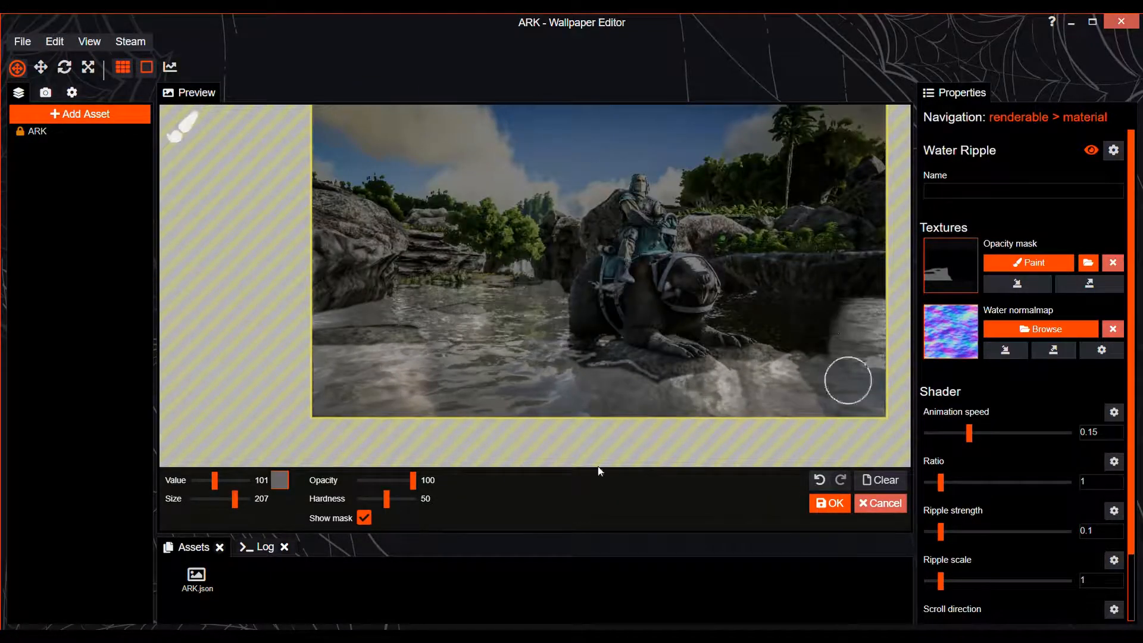
{"action": "left_click", "coordinate": [365, 518]}
Finish the remaining water areas of the mask with a small brush of size 19 and accept the mask
{"action": "scroll", "coordinate": [794, 333], "scroll_direction": "up", "scroll_amount": 4}
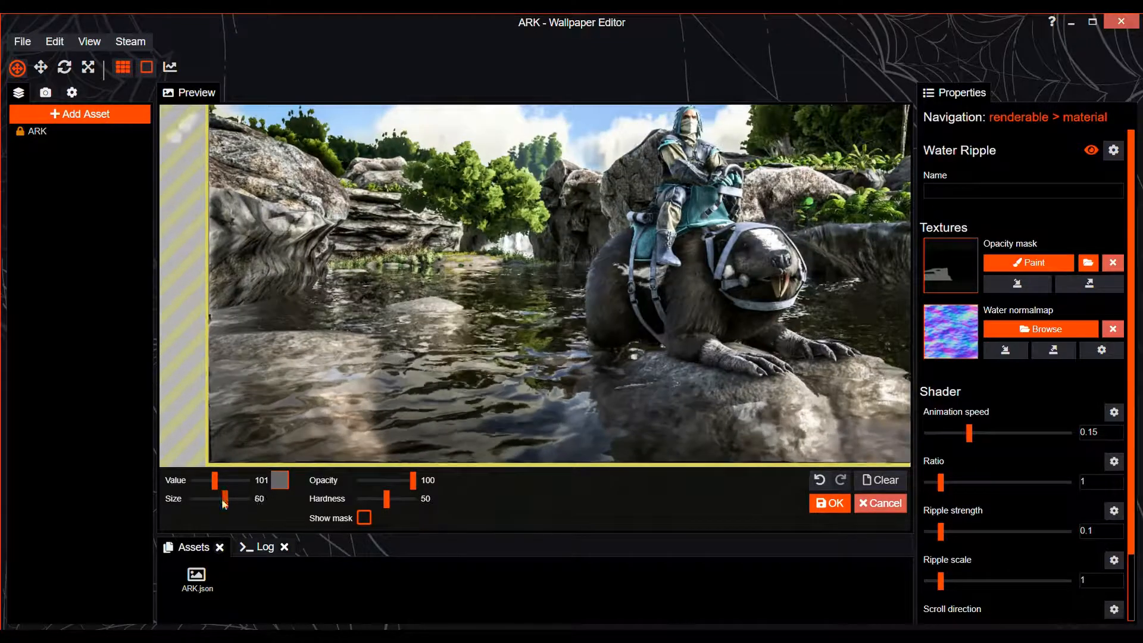
{"action": "left_click_drag", "start_coordinate": [225, 499], "coordinate": [216, 499]}
{"action": "scroll", "coordinate": [860, 381], "scroll_direction": "down", "scroll_amount": 5}
{"action": "left_click", "coordinate": [830, 503]}
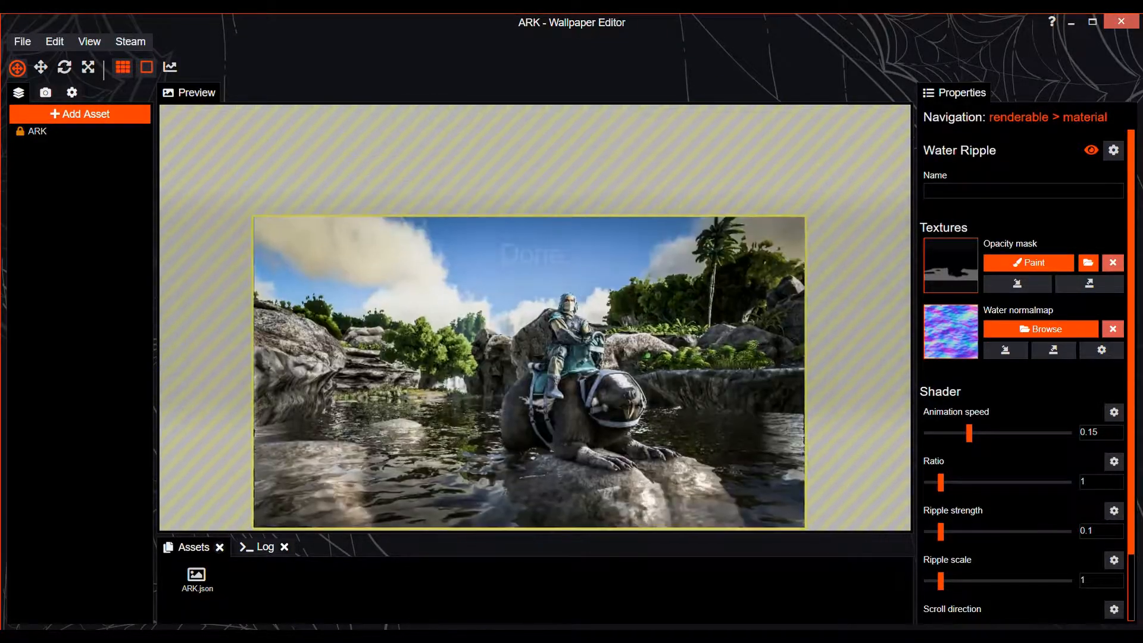
Lower the Water Ripple's animation speed in two stages, to 0.13 and 0.1, saving the project in between
{"action": "scroll", "coordinate": [684, 391], "scroll_direction": "up", "scroll_amount": 3}
{"action": "scroll", "coordinate": [556, 456], "scroll_direction": "up", "scroll_amount": 2}
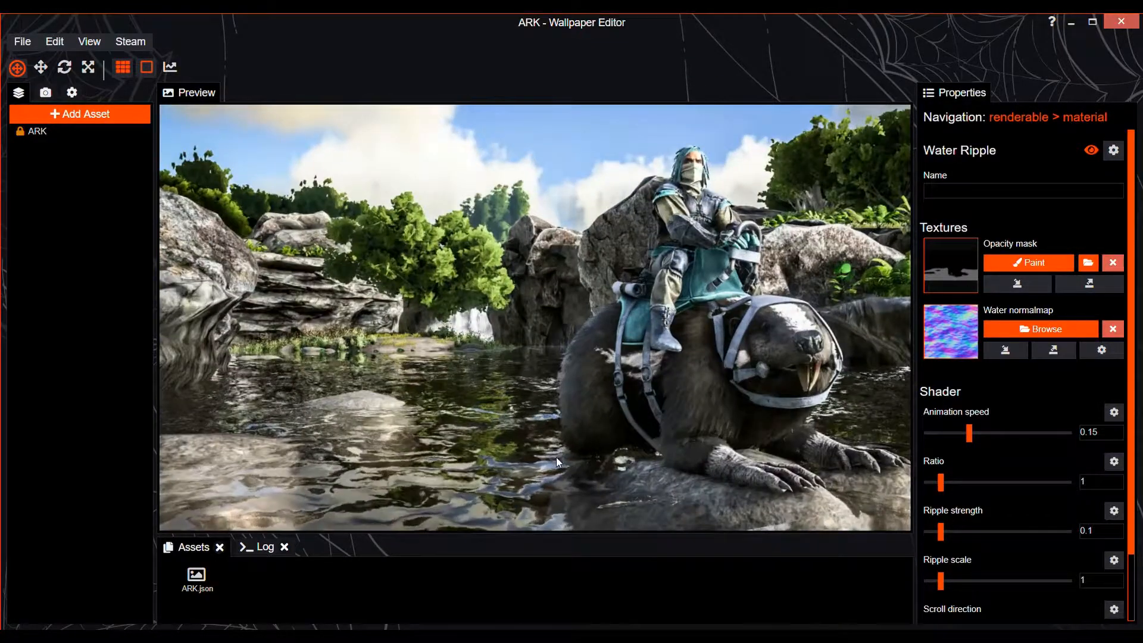
{"action": "scroll", "coordinate": [597, 413], "scroll_direction": "up", "scroll_amount": 2}
{"action": "scroll", "coordinate": [655, 369], "scroll_direction": "down", "scroll_amount": 2}
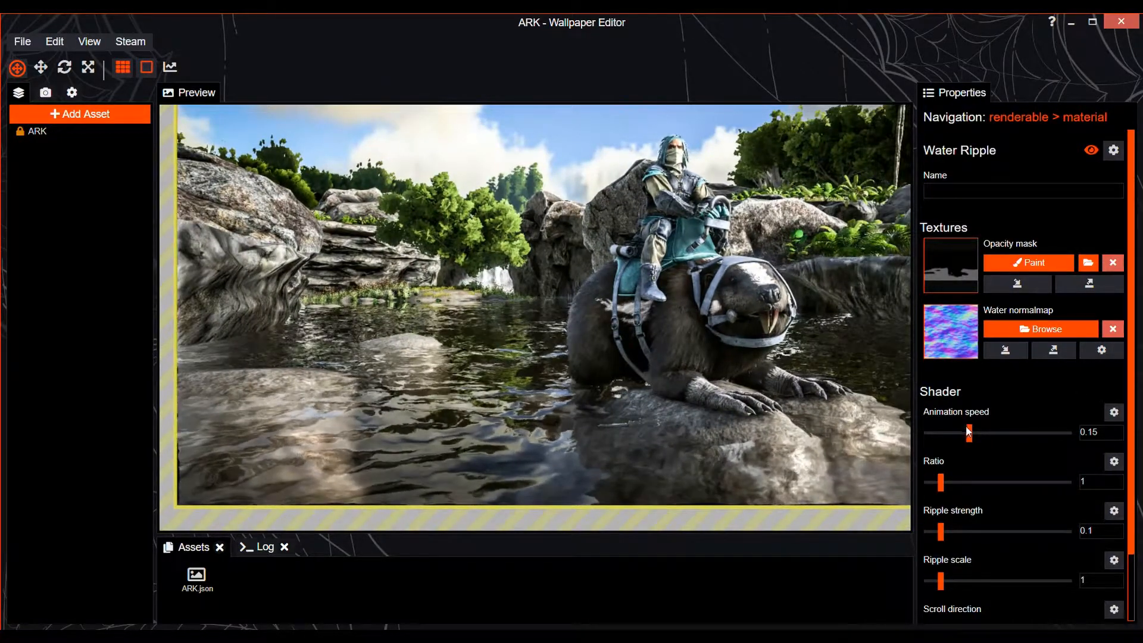
{"action": "left_click_drag", "start_coordinate": [969, 433], "coordinate": [963, 434]}
{"action": "key", "text": "ctrl+s"}
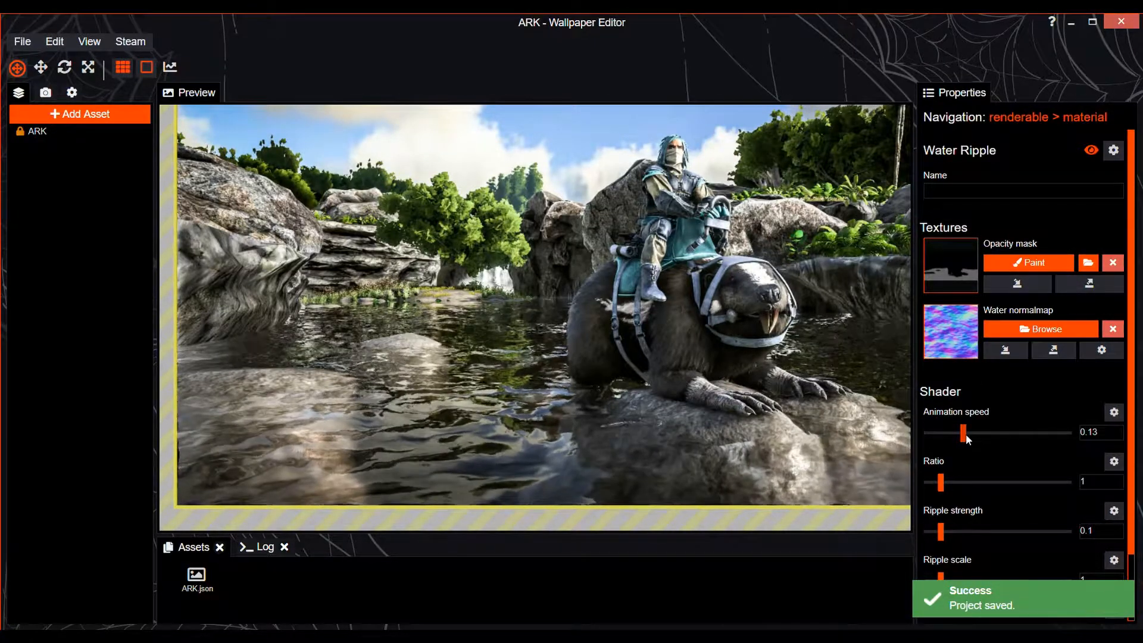
{"action": "left_click_drag", "start_coordinate": [963, 433], "coordinate": [955, 434]}
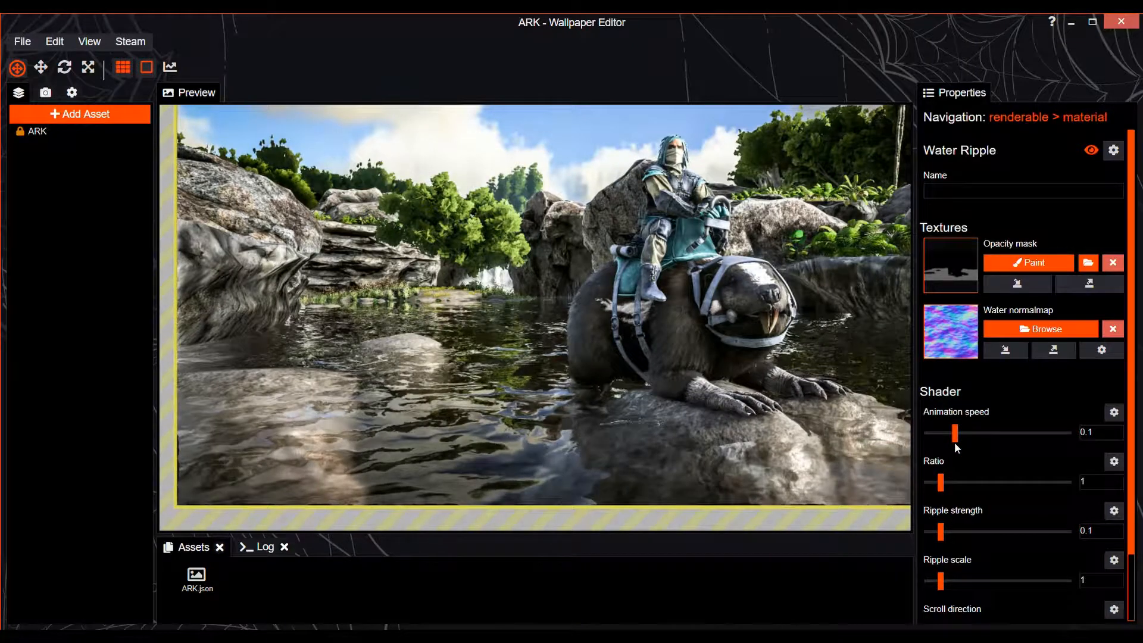
Set the Water Ripple's ratio to 2.55 and its animation speed to 0.09
{"action": "scroll", "coordinate": [700, 433], "scroll_direction": "down", "scroll_amount": 1}
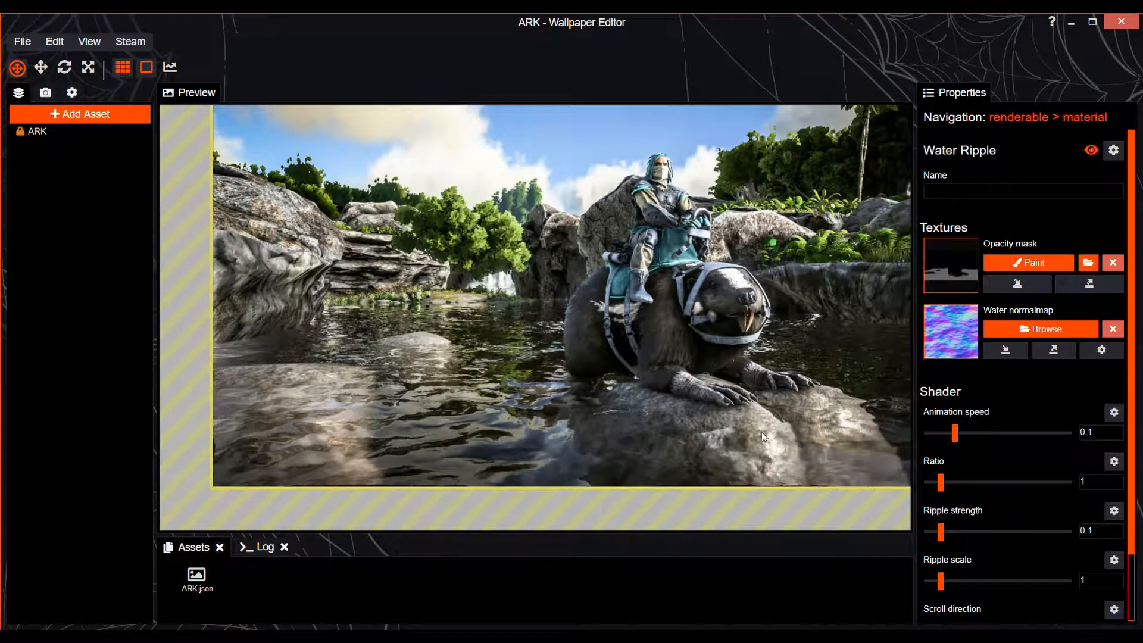
{"action": "scroll", "coordinate": [762, 434], "scroll_direction": "up", "scroll_amount": 1}
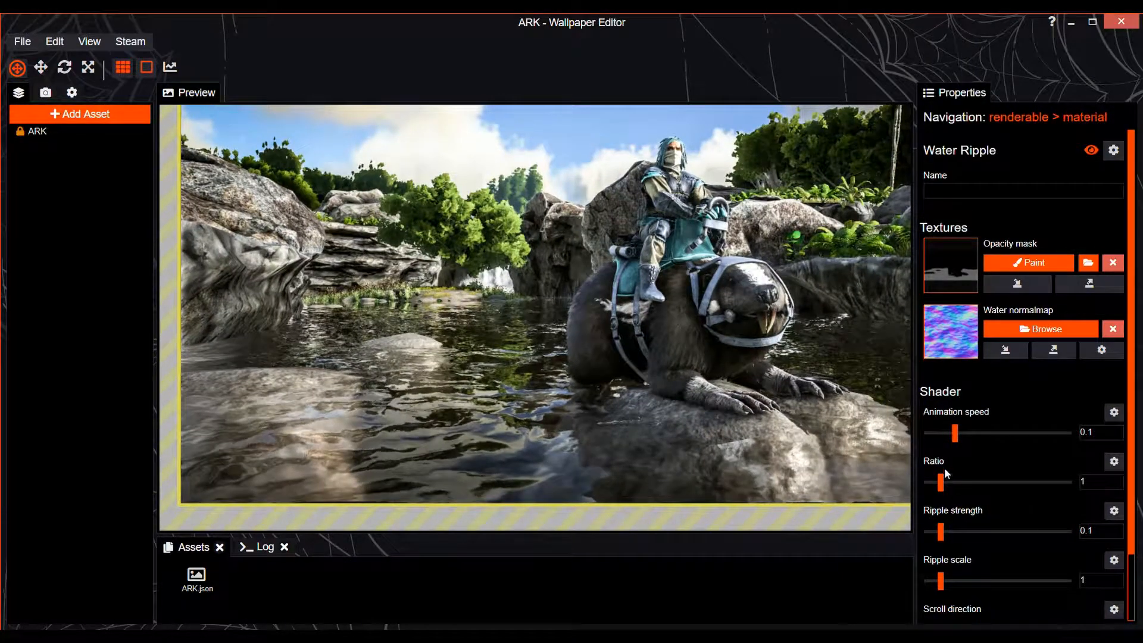
{"action": "left_click_drag", "start_coordinate": [941, 483], "coordinate": [963, 485]}
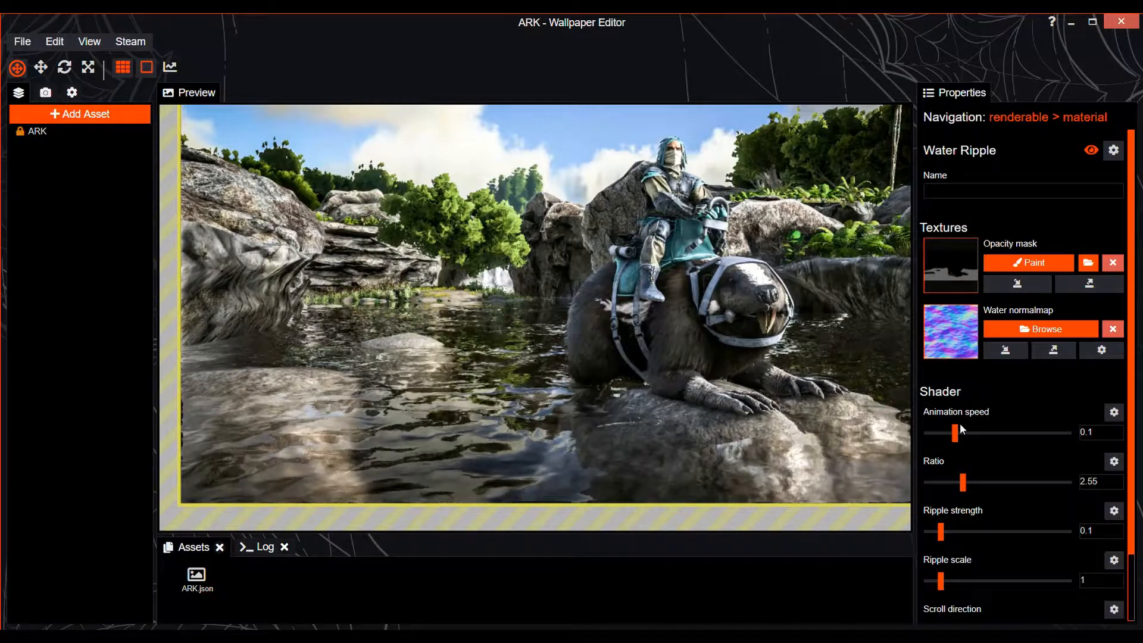
{"action": "left_click_drag", "start_coordinate": [955, 432], "coordinate": [953, 435]}
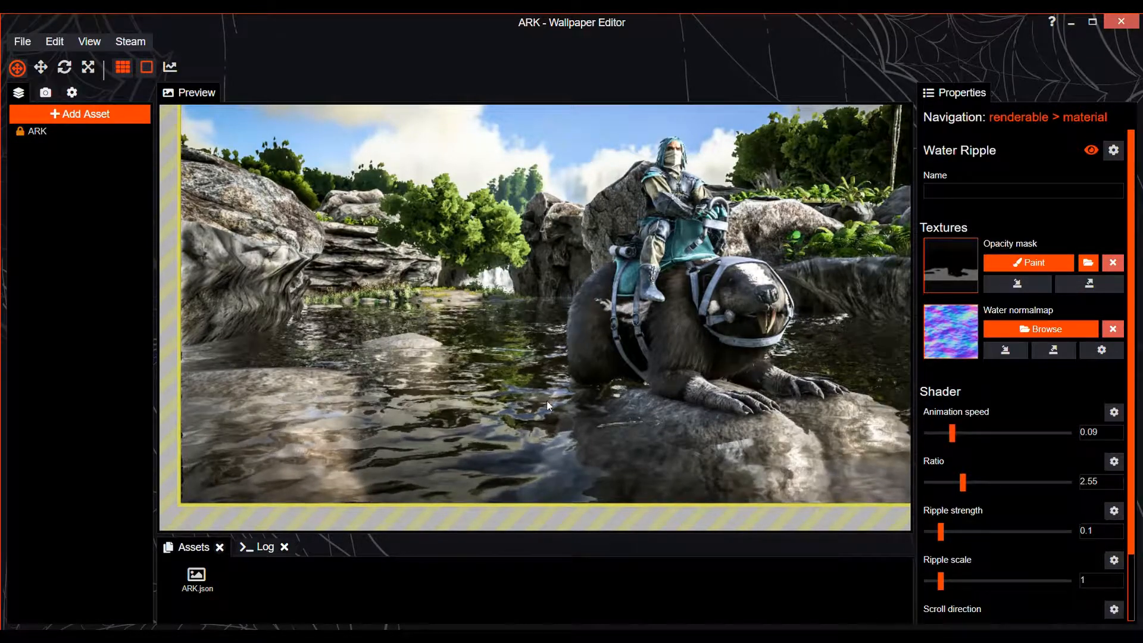
Fine-tune the Water Ripple to an animation speed of 0.08 and a ratio of 1.77, and save the project
{"action": "scroll", "coordinate": [595, 445], "scroll_direction": "up", "scroll_amount": 5}
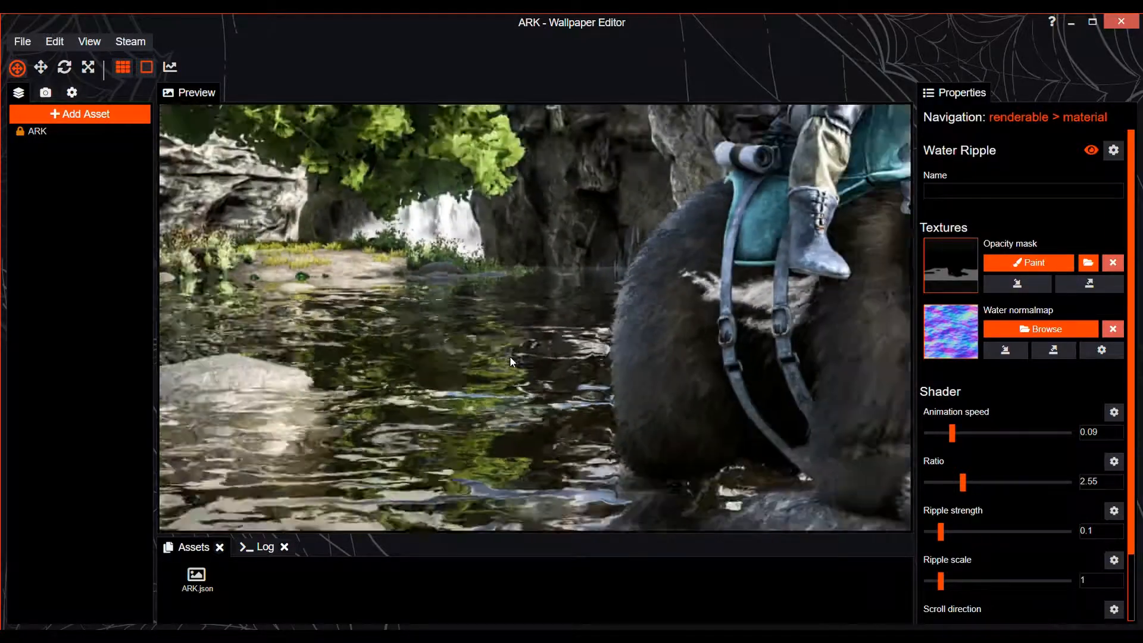
{"action": "scroll", "coordinate": [509, 355], "scroll_direction": "down", "scroll_amount": 4}
{"action": "scroll", "coordinate": [567, 334], "scroll_direction": "up", "scroll_amount": 1}
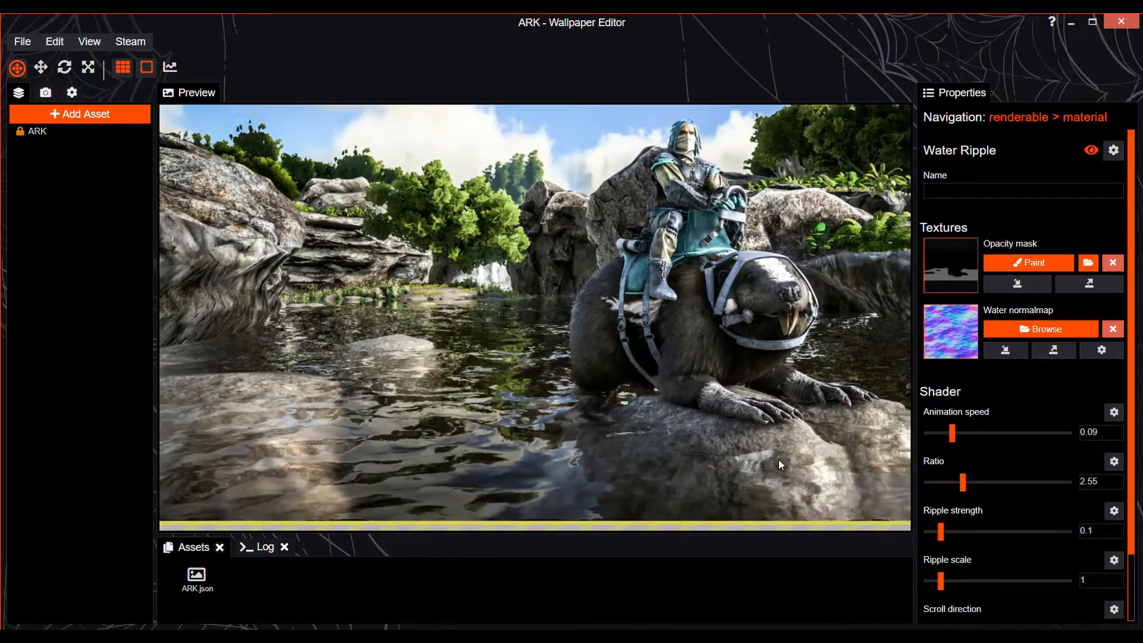
{"action": "scroll", "coordinate": [655, 444], "scroll_direction": "up", "scroll_amount": 1}
{"action": "key", "text": "ctrl+s"}
{"action": "left_click_drag", "start_coordinate": [953, 434], "coordinate": [952, 487]}
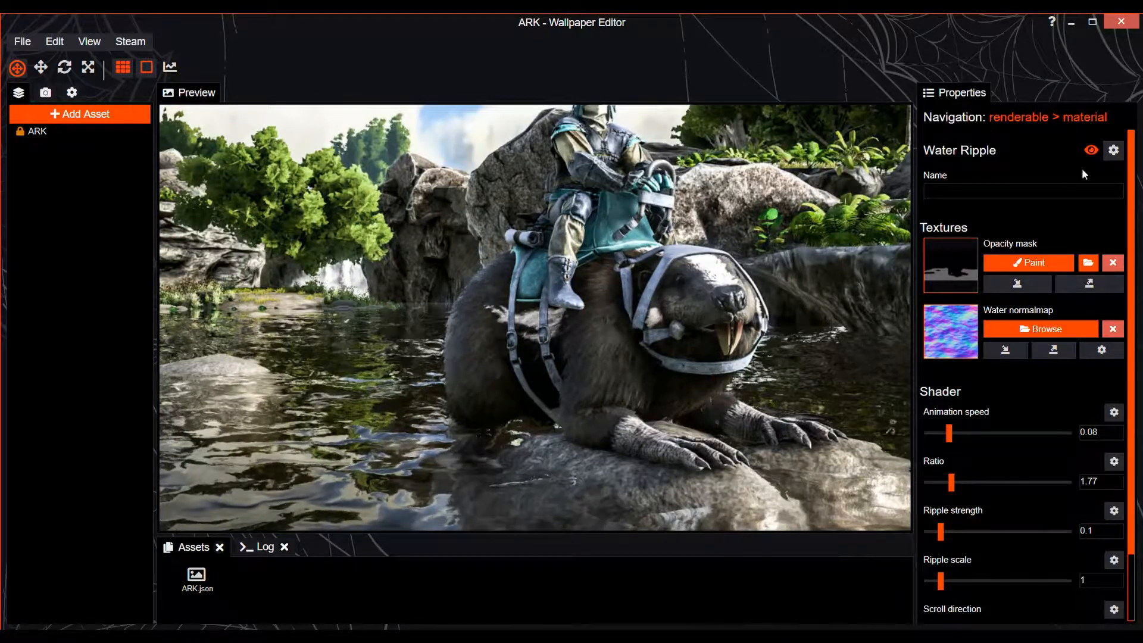
{"action": "key", "text": "ctrl+s"}
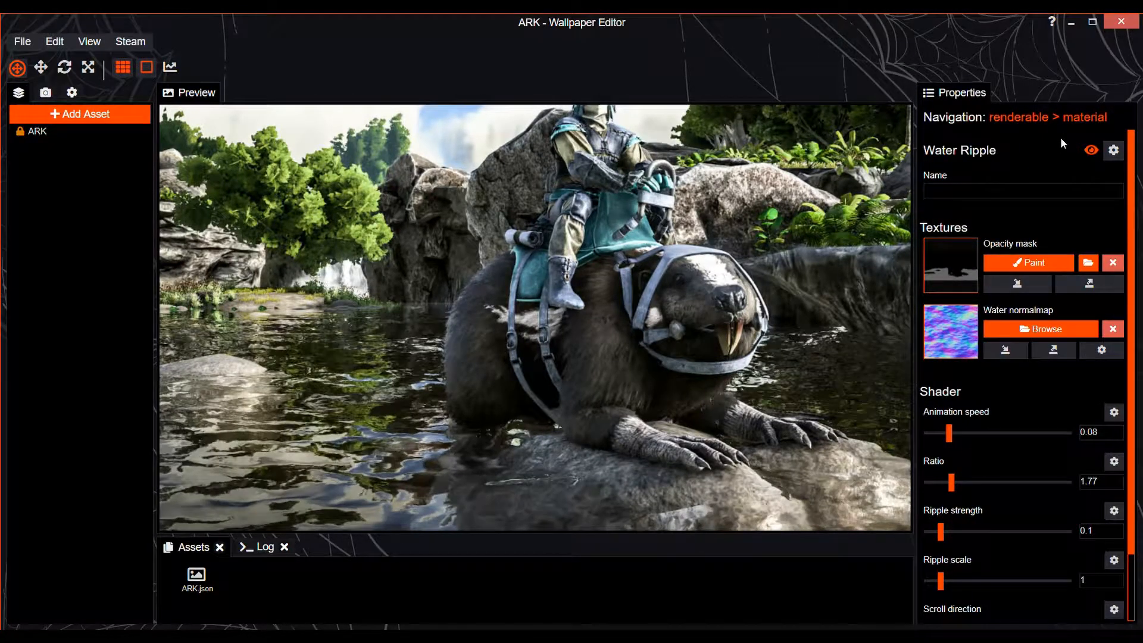
Add a second Water Ripple effect to the ARK image layer and open its opacity mask for painting
{"action": "left_click", "coordinate": [1019, 118]}
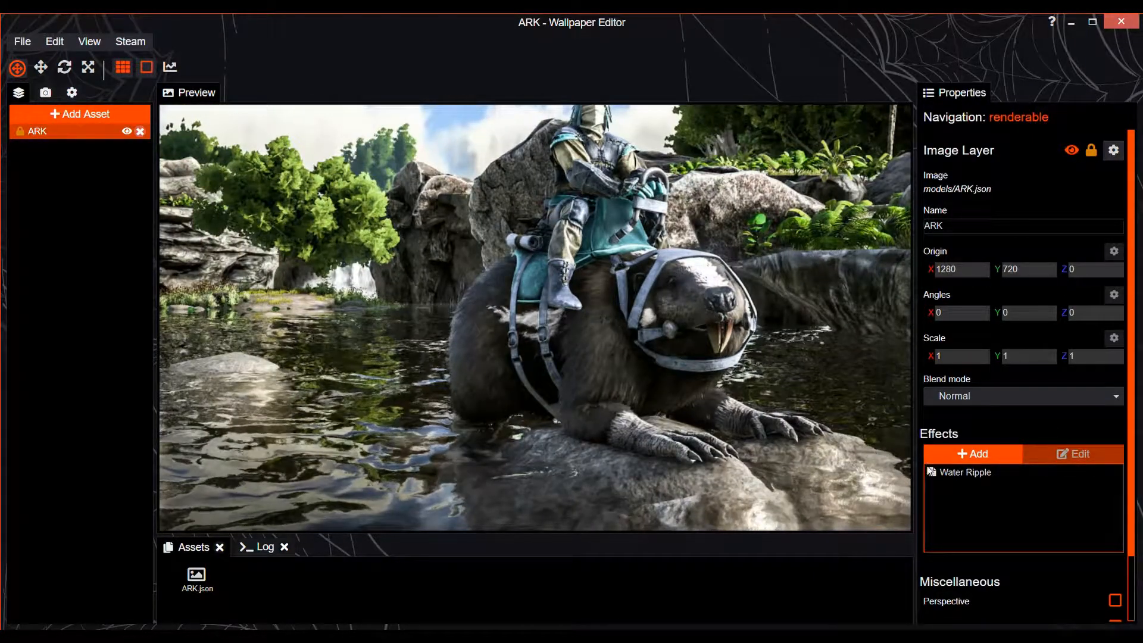
{"action": "left_click", "coordinate": [965, 453]}
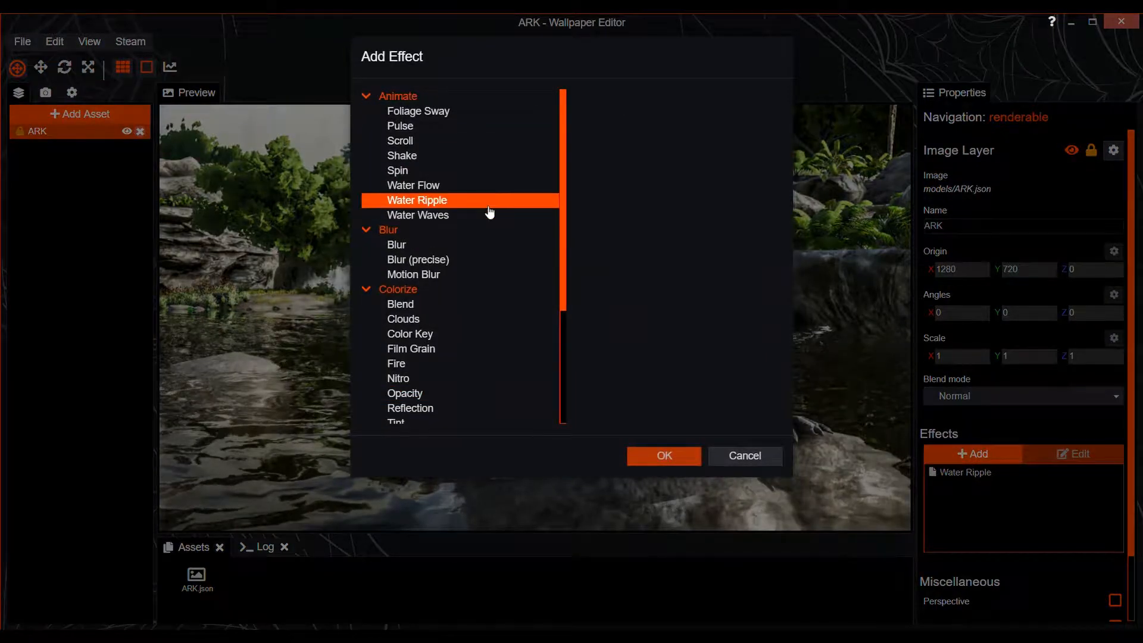
{"action": "left_click", "coordinate": [488, 205]}
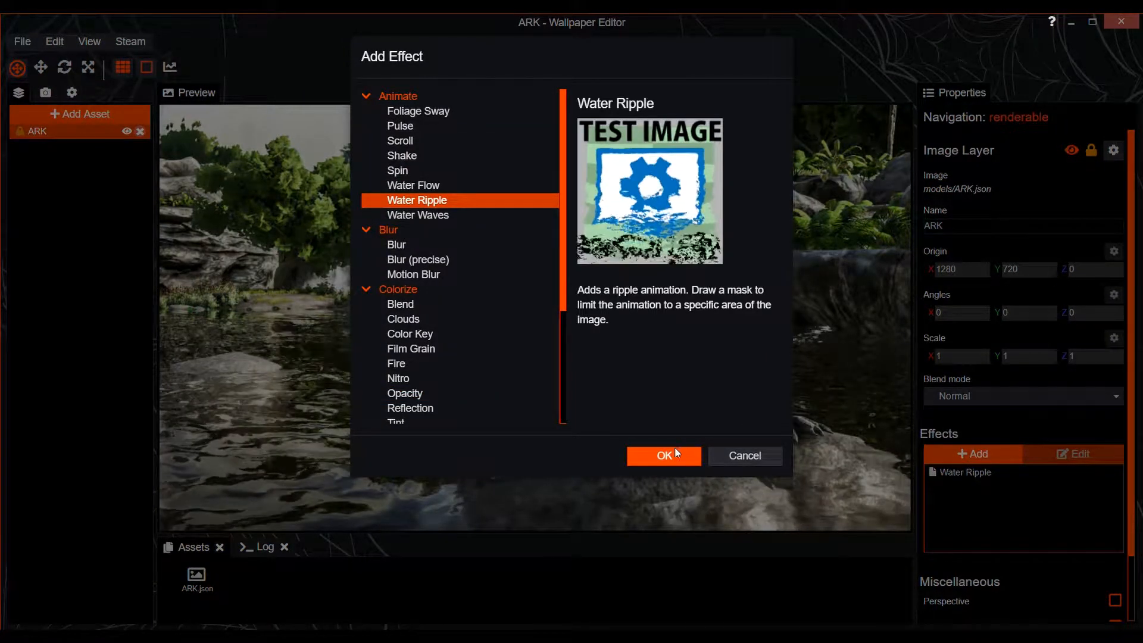
{"action": "left_click", "coordinate": [675, 454]}
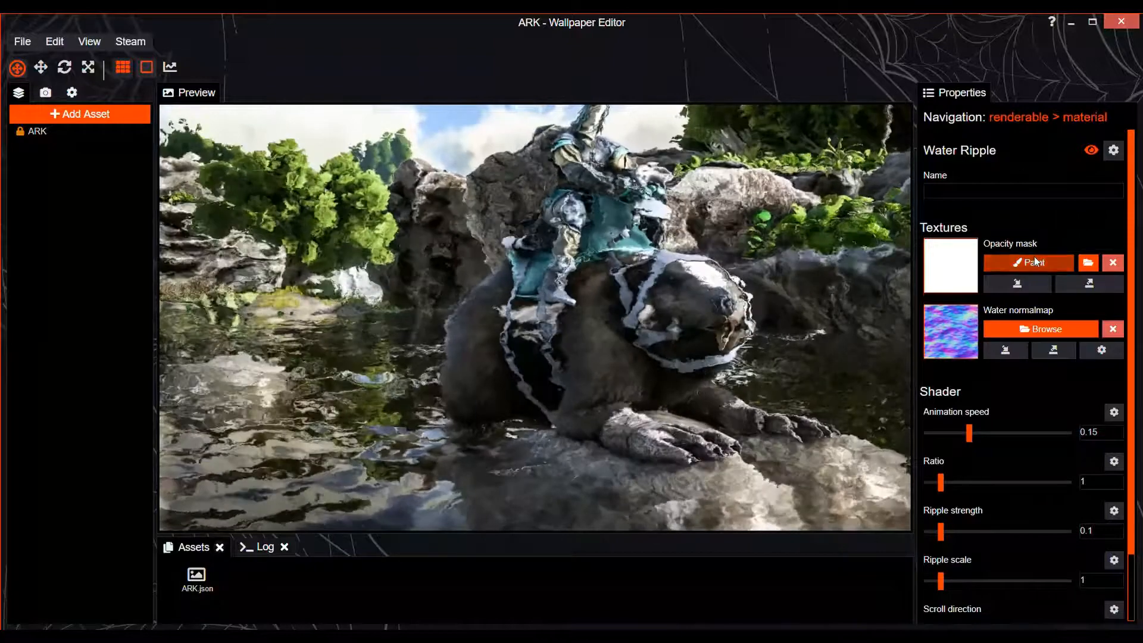
{"action": "left_click", "coordinate": [1034, 261]}
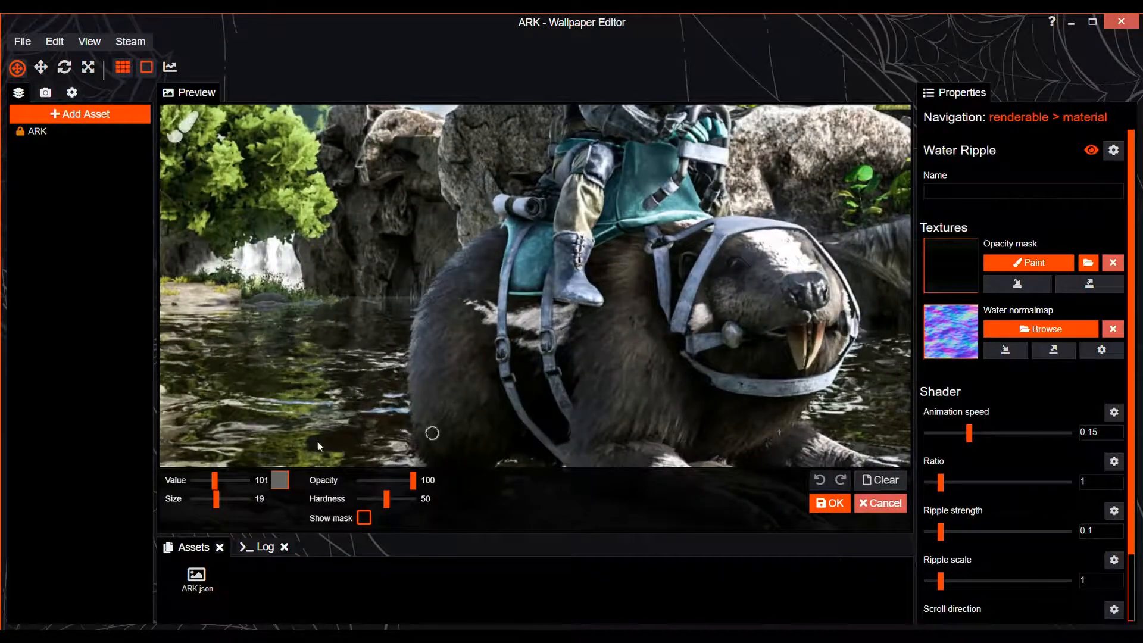
Set the mask brush size to 66 and the Water Ripple's ratio to 0.78, scroll direction 0.75, animation speed 0.08 and ripple strength 0.07
{"action": "left_click_drag", "start_coordinate": [216, 498], "coordinate": [226, 501]}
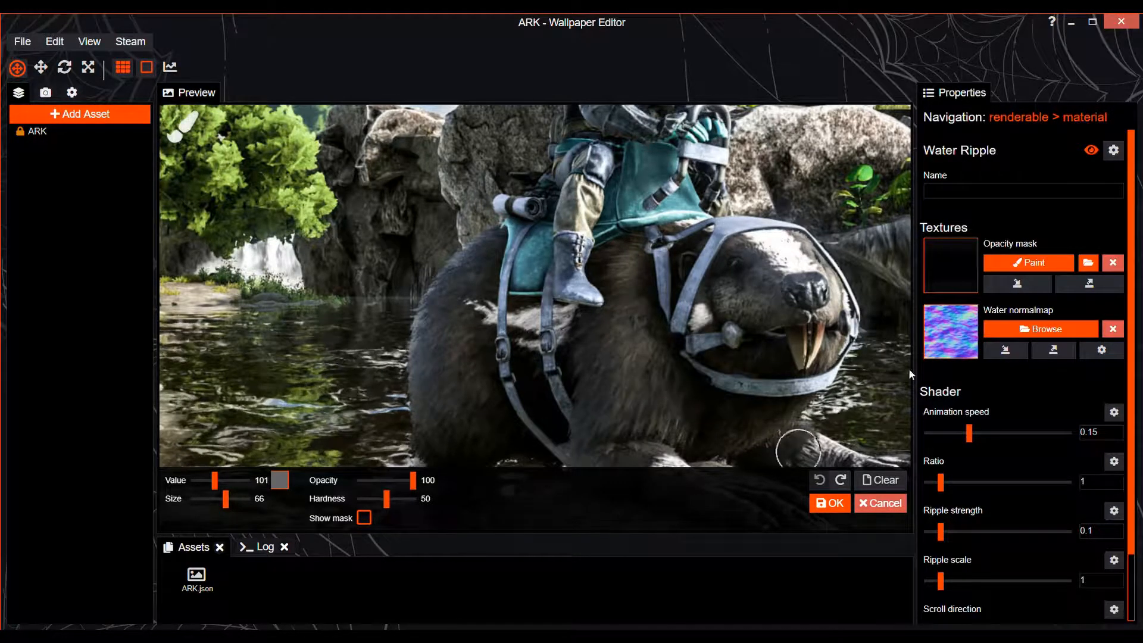
{"action": "left_click_drag", "start_coordinate": [941, 484], "coordinate": [937, 486]}
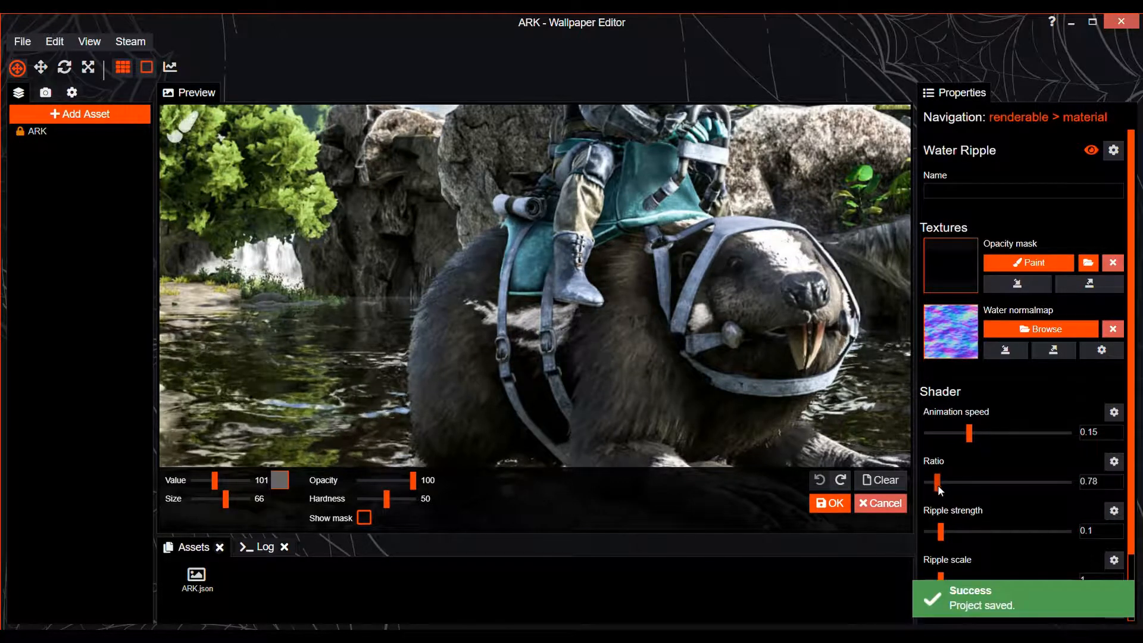
{"action": "scroll", "coordinate": [959, 524], "scroll_direction": "down", "scroll_amount": 2}
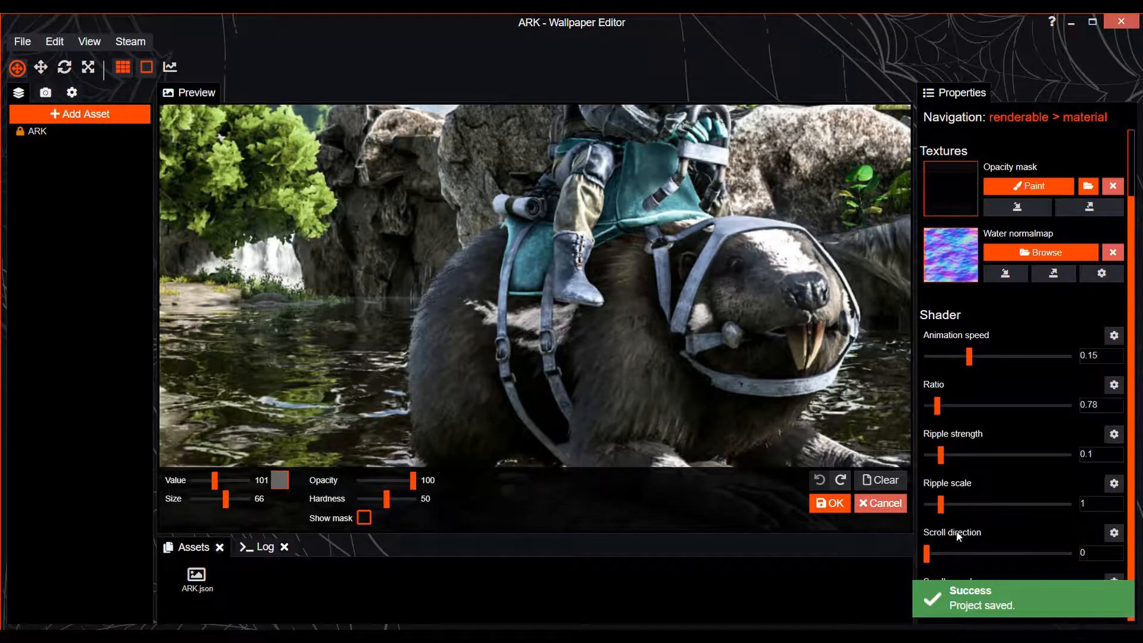
{"action": "left_click_drag", "start_coordinate": [926, 554], "coordinate": [944, 555]}
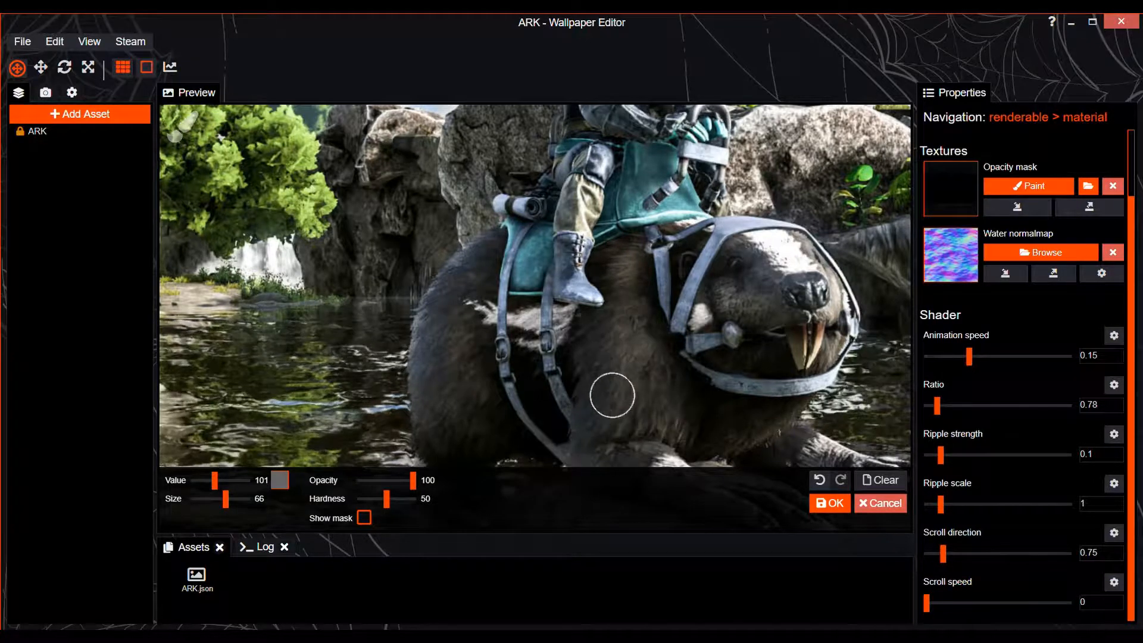
{"action": "left_click_drag", "start_coordinate": [969, 356], "coordinate": [949, 357]}
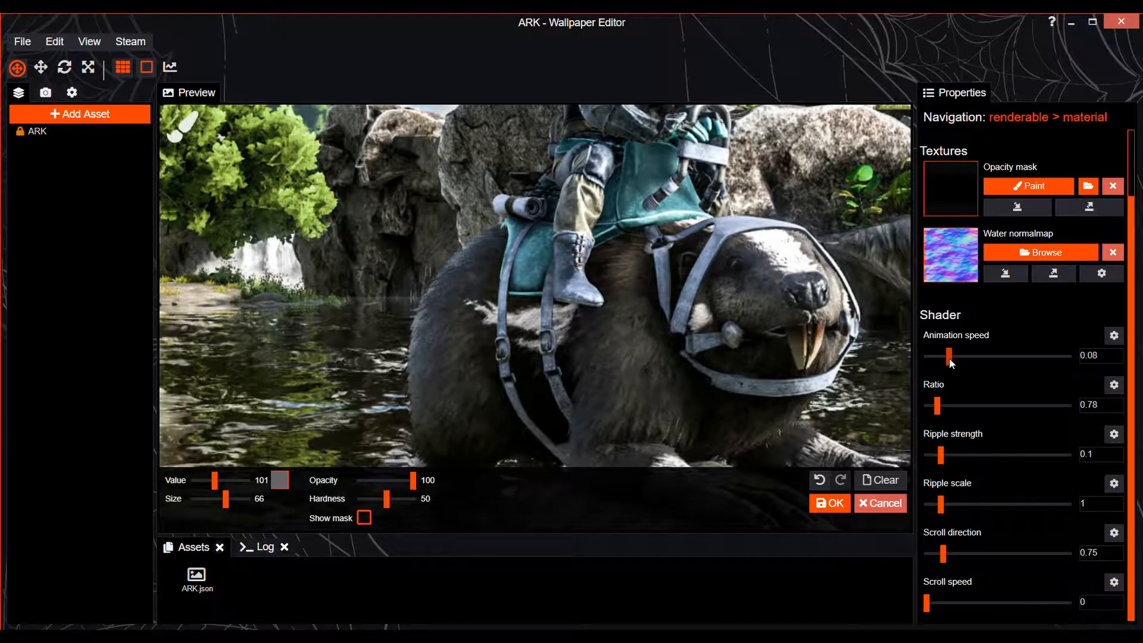
{"action": "left_click", "coordinate": [935, 454]}
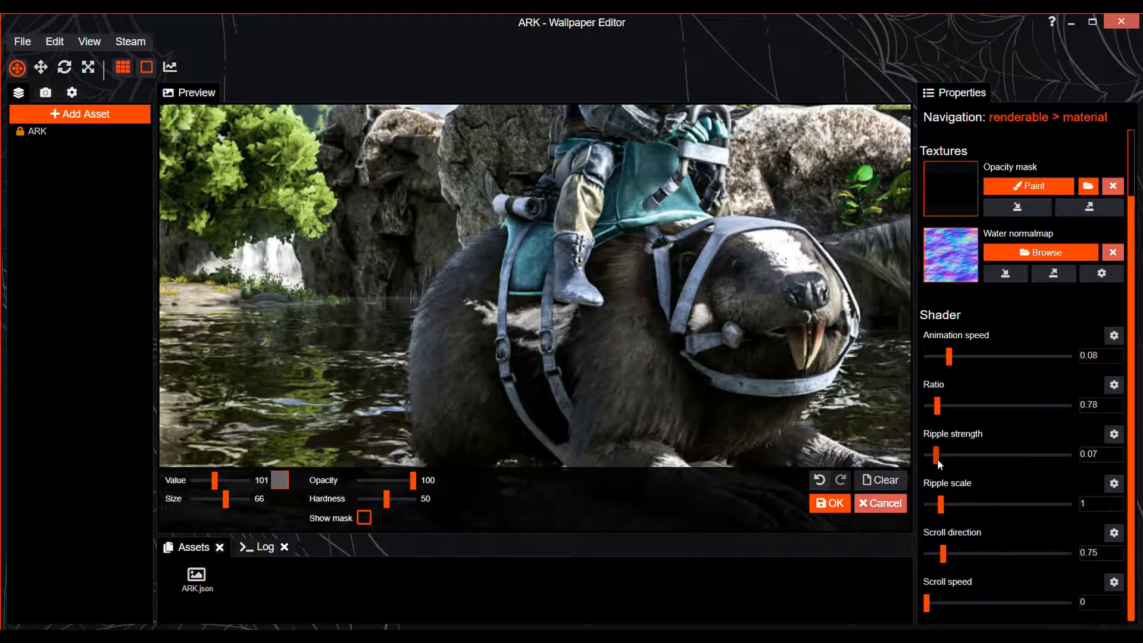
Reduce the opacity mask brush size to 11 for the beaver's fur and save the project
{"action": "scroll", "coordinate": [688, 406], "scroll_direction": "up", "scroll_amount": 2}
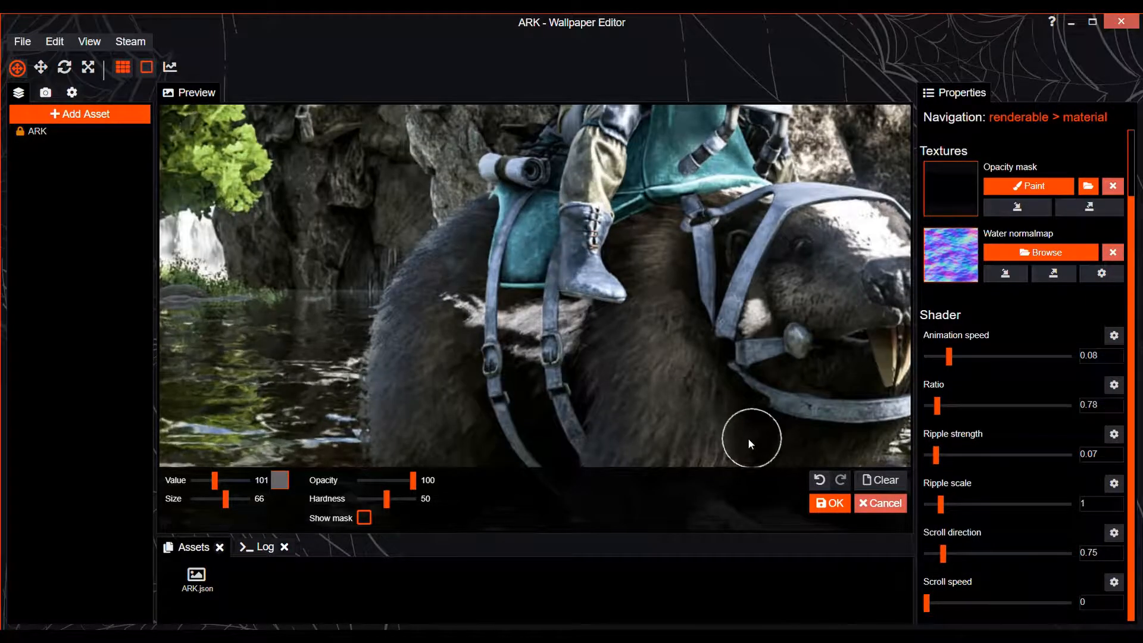
{"action": "scroll", "coordinate": [747, 438], "scroll_direction": "down", "scroll_amount": 2}
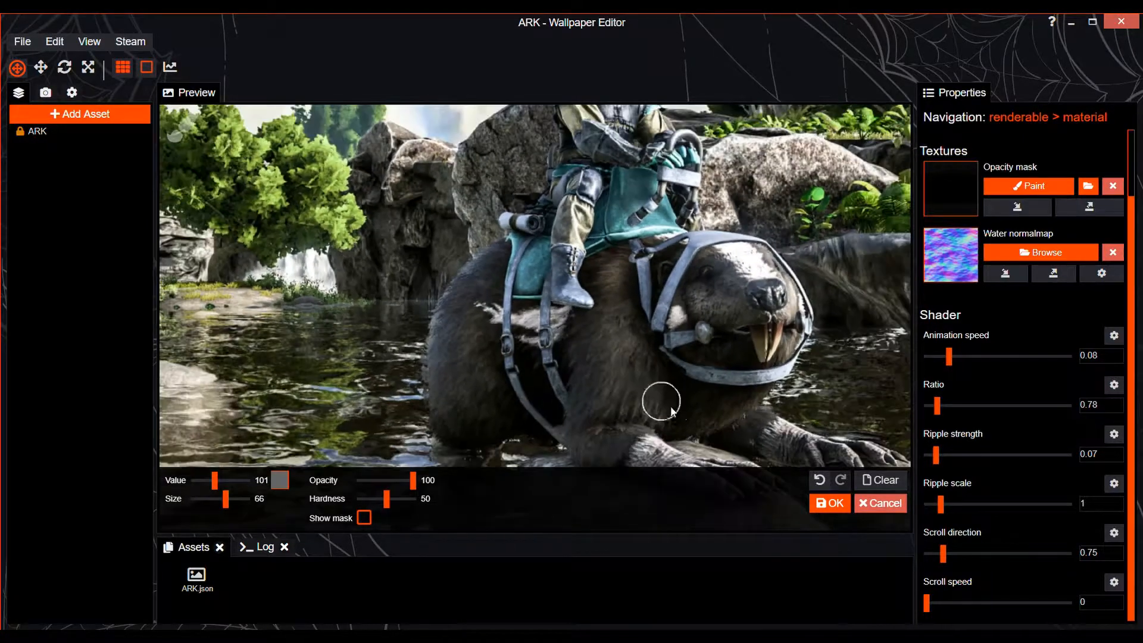
{"action": "scroll", "coordinate": [671, 411], "scroll_direction": "up", "scroll_amount": 1}
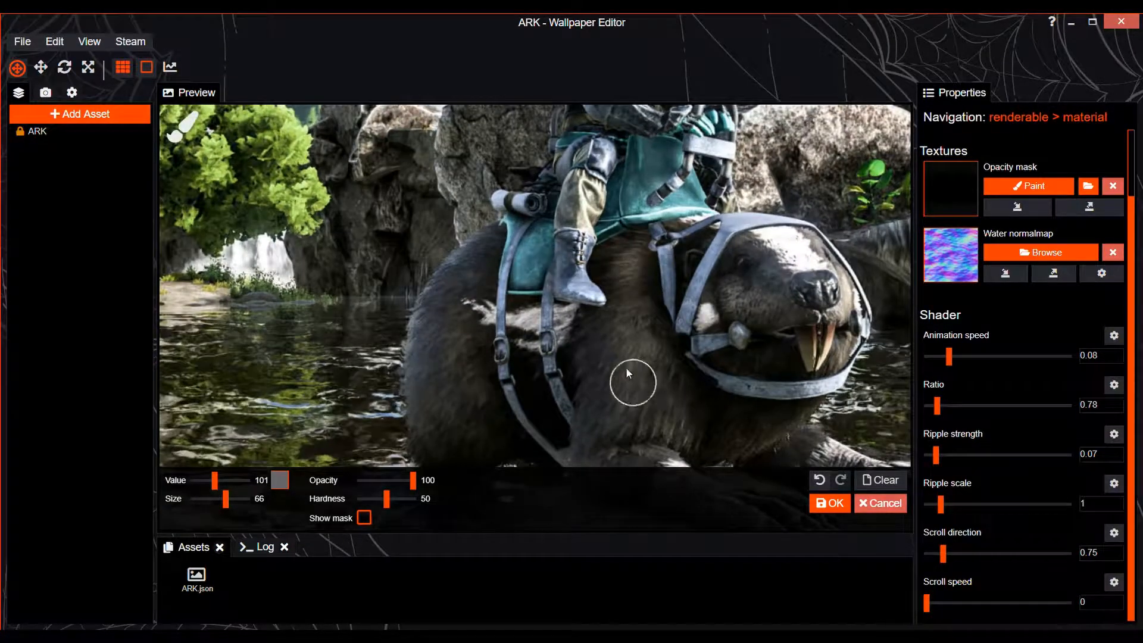
{"action": "scroll", "coordinate": [642, 309], "scroll_direction": "up", "scroll_amount": 1}
{"action": "scroll", "coordinate": [552, 316], "scroll_direction": "up", "scroll_amount": 1}
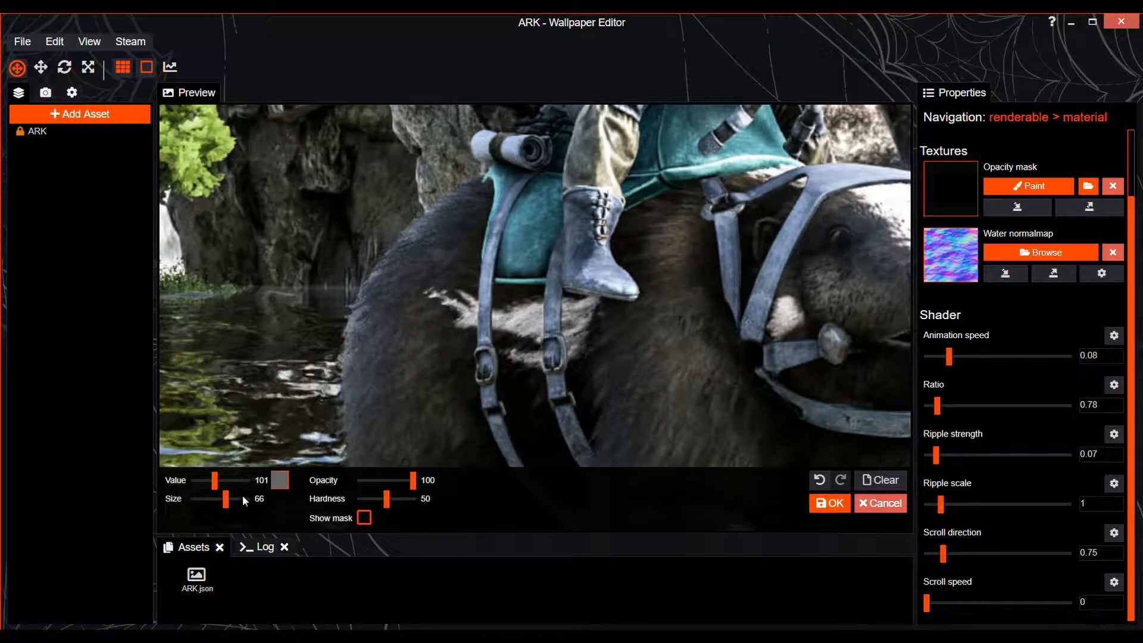
{"action": "left_click_drag", "start_coordinate": [242, 495], "coordinate": [213, 498]}
{"action": "key", "text": "ctrl+s"}
{"action": "scroll", "coordinate": [491, 316], "scroll_direction": "down", "scroll_amount": 3}
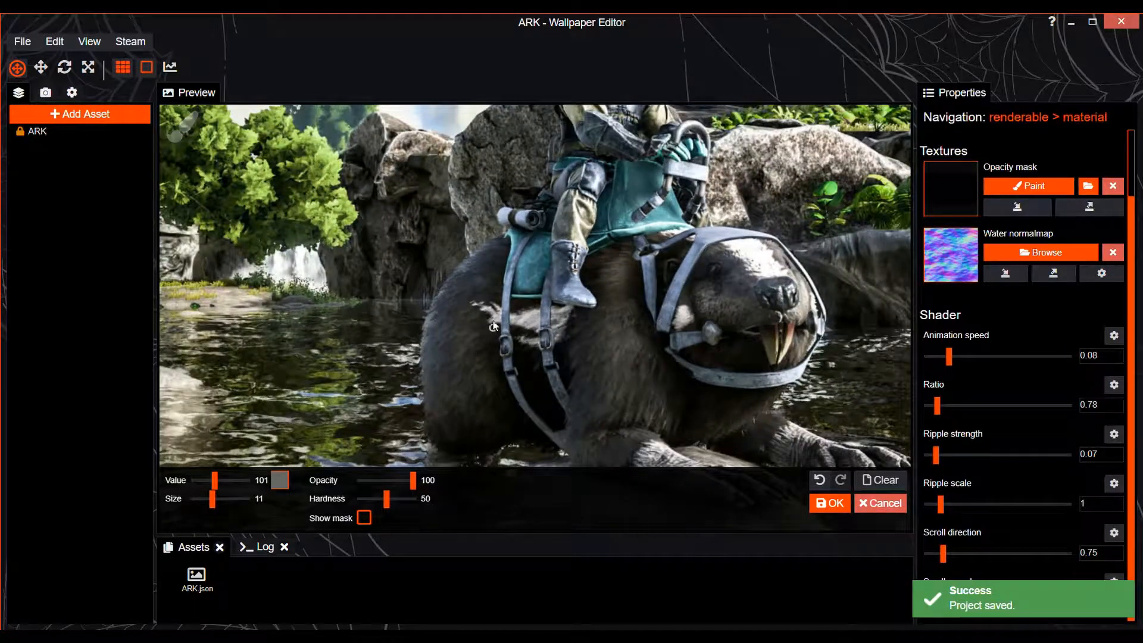
Paint the Water Ripple's opacity mask over the beaver's fur with brush size 25 and save the project
{"action": "scroll", "coordinate": [493, 326], "scroll_direction": "up", "scroll_amount": 3}
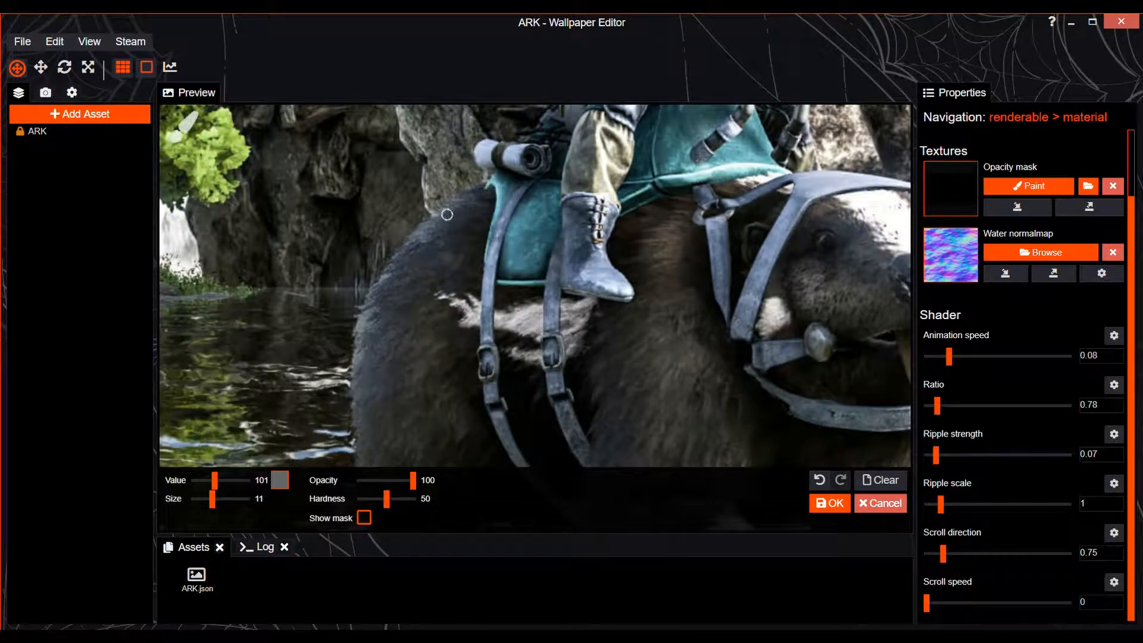
{"action": "left_click", "coordinate": [219, 499]}
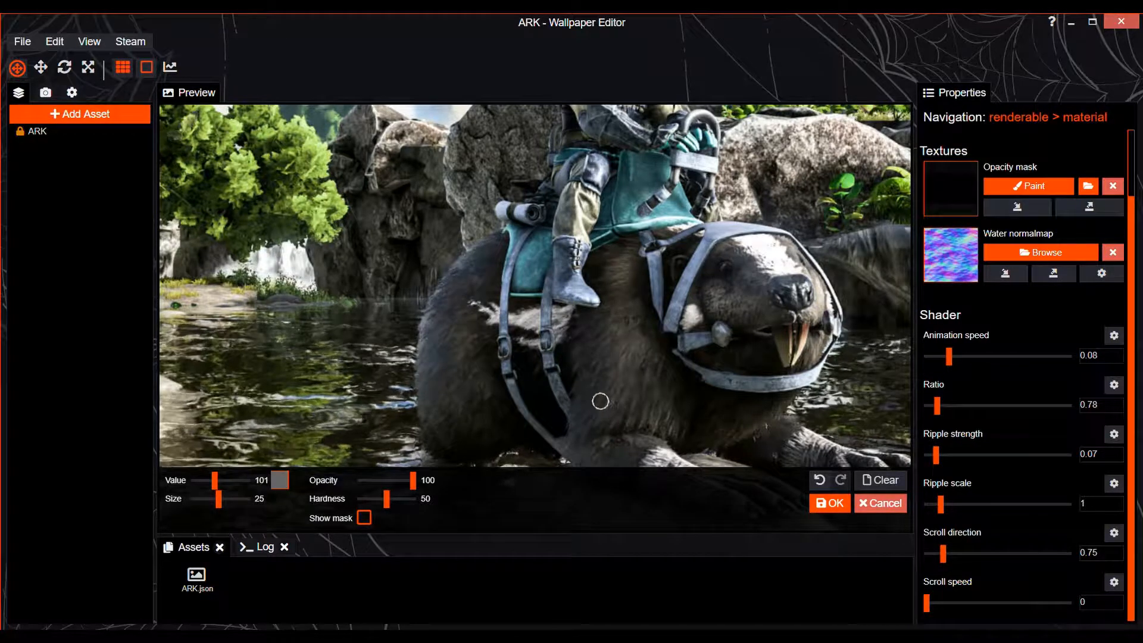
{"action": "scroll", "coordinate": [599, 430], "scroll_direction": "down", "scroll_amount": 2}
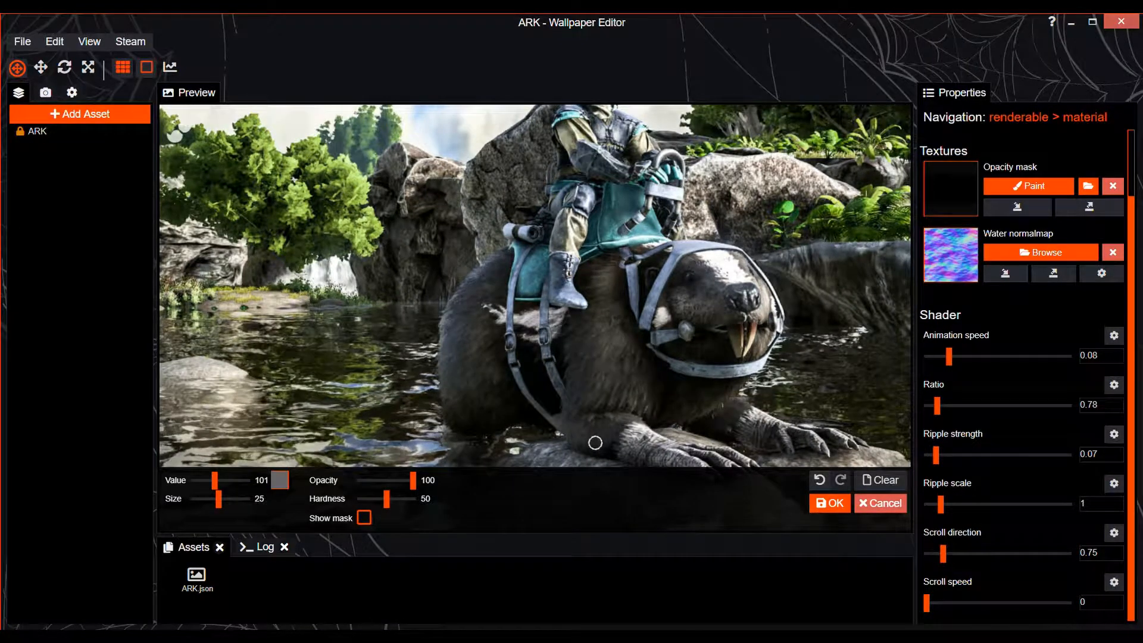
{"action": "scroll", "coordinate": [600, 444], "scroll_direction": "down", "scroll_amount": 1}
{"action": "scroll", "coordinate": [560, 320], "scroll_direction": "up", "scroll_amount": 2}
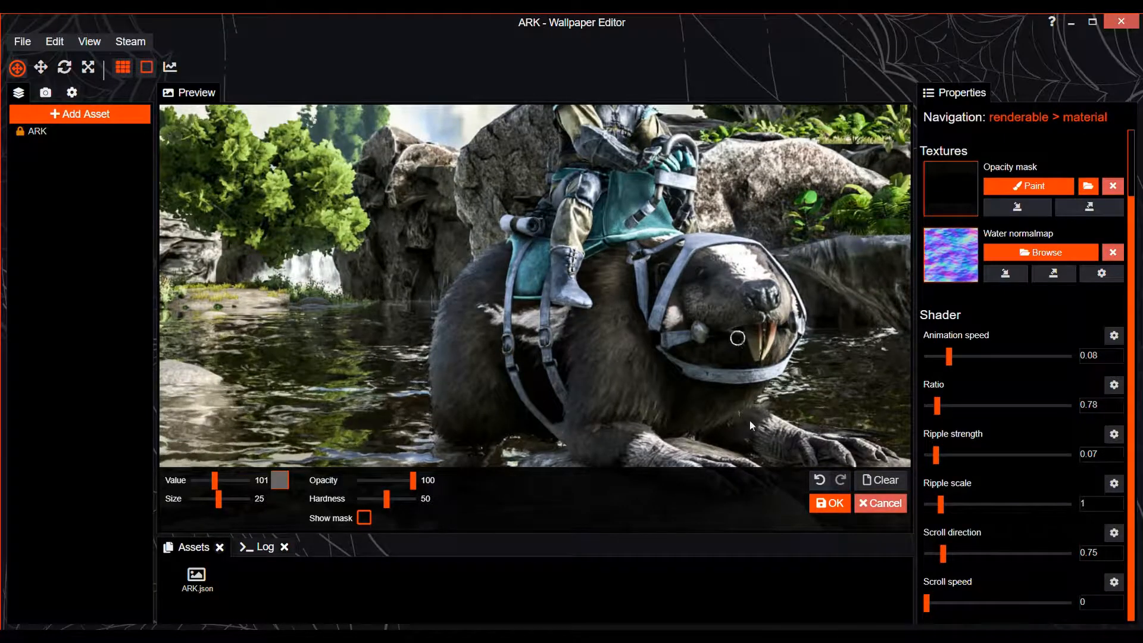
{"action": "scroll", "coordinate": [749, 420], "scroll_direction": "up", "scroll_amount": 1}
{"action": "scroll", "coordinate": [612, 225], "scroll_direction": "up", "scroll_amount": 4}
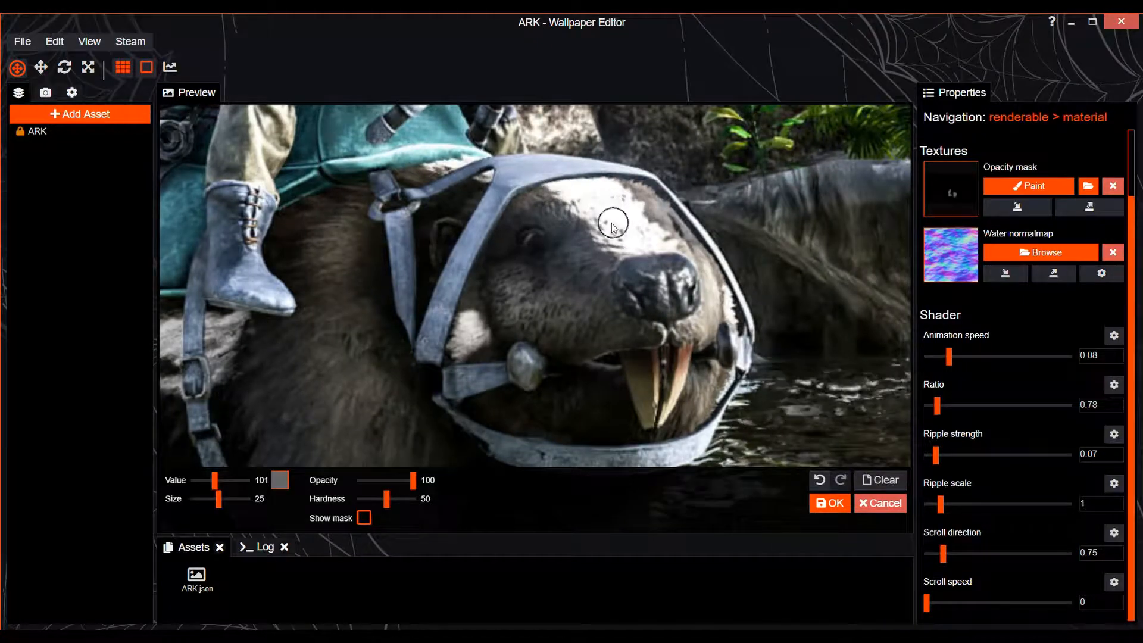
{"action": "scroll", "coordinate": [595, 357], "scroll_direction": "up", "scroll_amount": 2}
{"action": "key", "text": "ctrl+s"}
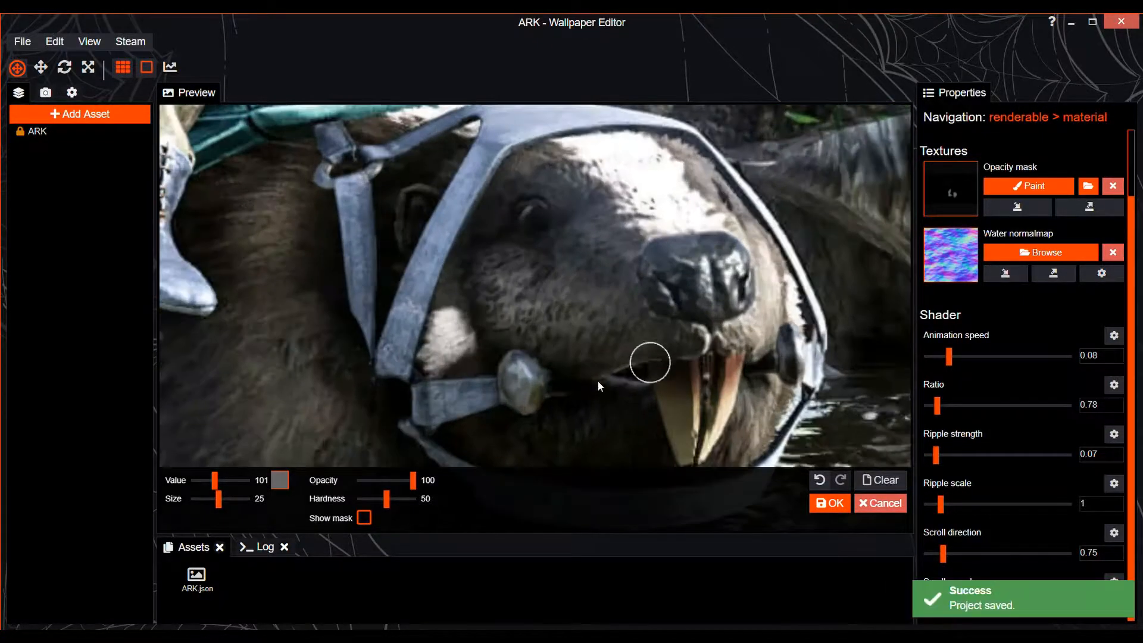
Lower the Water Ripple's animation speed to 0.05, reduce the mask brush size to 6, and save the project
{"action": "left_click_drag", "start_coordinate": [948, 357], "coordinate": [941, 359]}
{"action": "left_click_drag", "start_coordinate": [218, 499], "coordinate": [207, 498]}
{"action": "scroll", "coordinate": [721, 419], "scroll_direction": "down", "scroll_amount": 1}
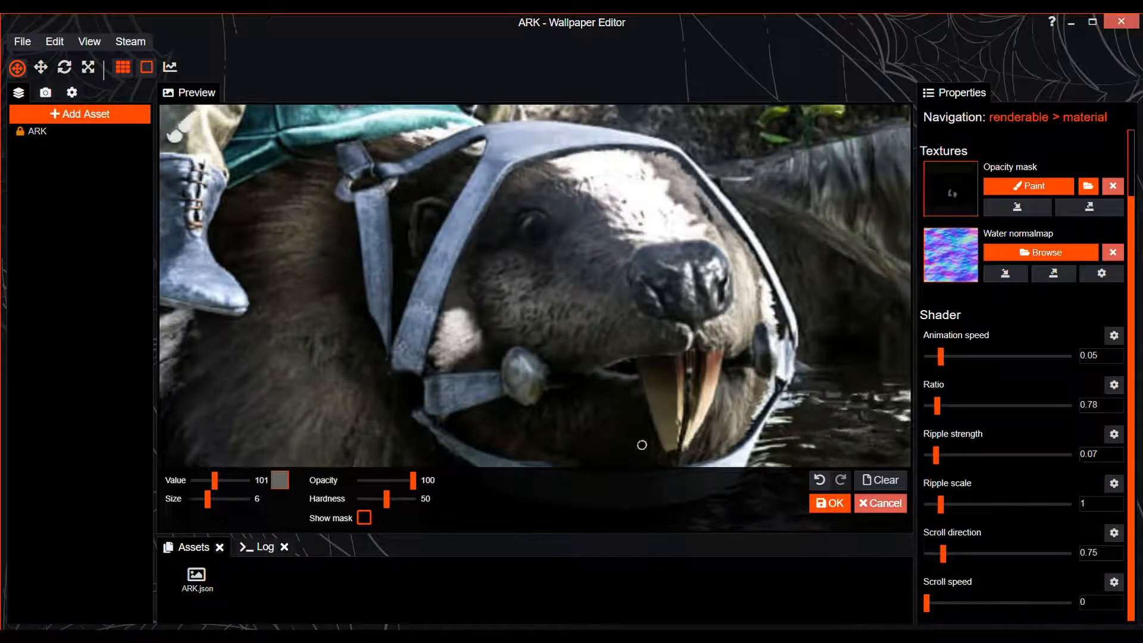
{"action": "key", "text": "ctrl+s"}
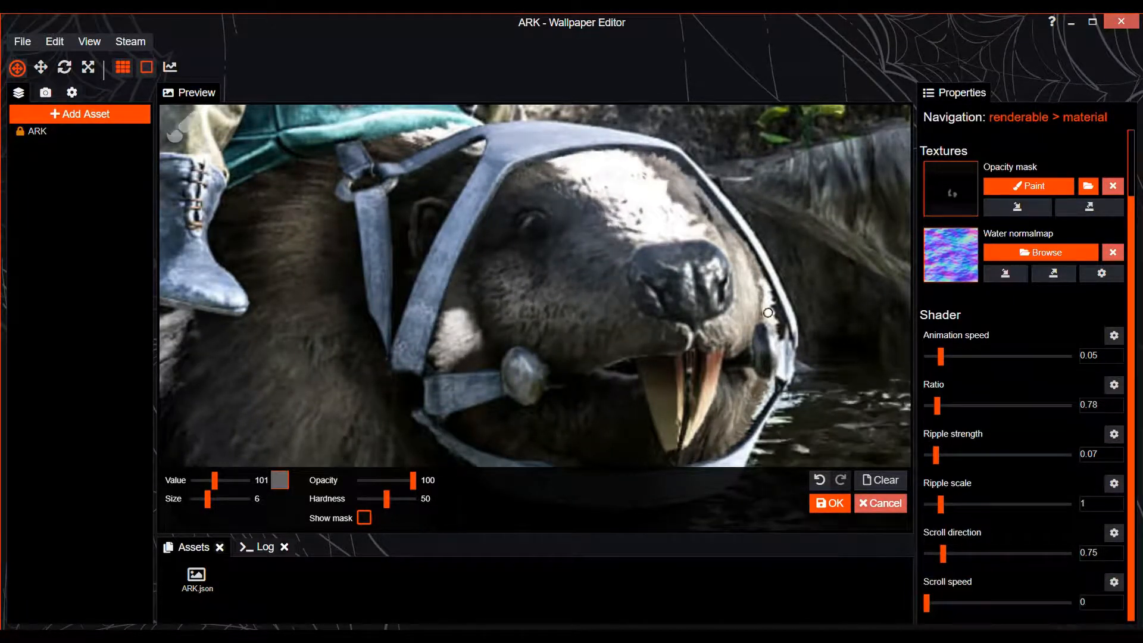
Set the animation speed to 0.06, apply the opacity mask, and save the project from the ARK layer's properties
{"action": "scroll", "coordinate": [674, 277], "scroll_direction": "down", "scroll_amount": 3}
{"action": "left_click_drag", "start_coordinate": [940, 358], "coordinate": [943, 358]}
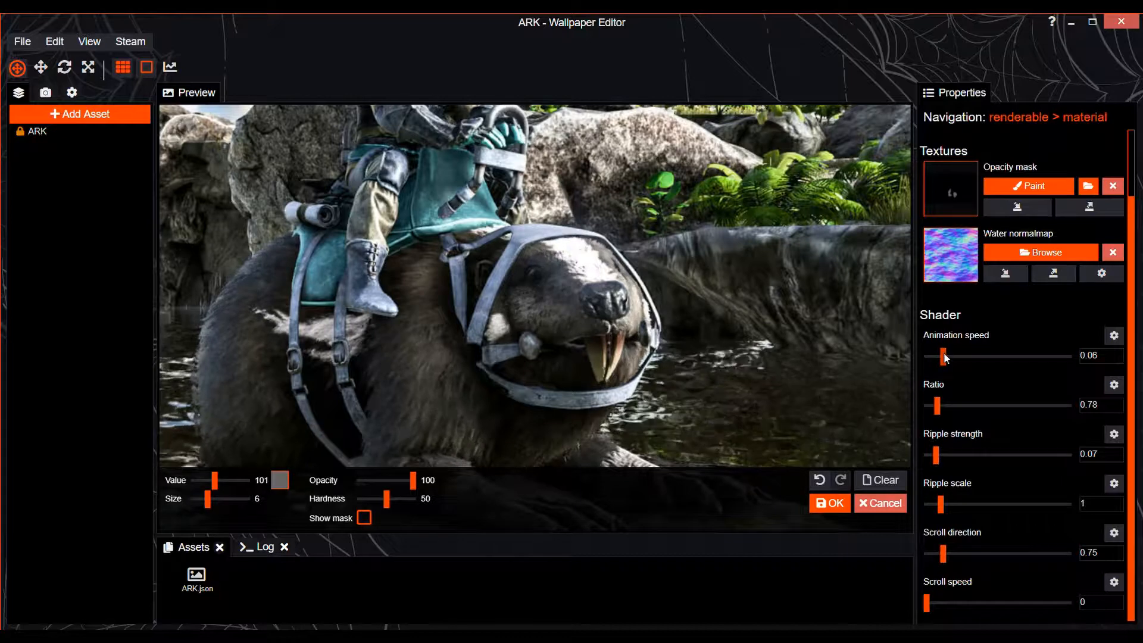
{"action": "left_click", "coordinate": [830, 503]}
{"action": "left_click", "coordinate": [1038, 117]}
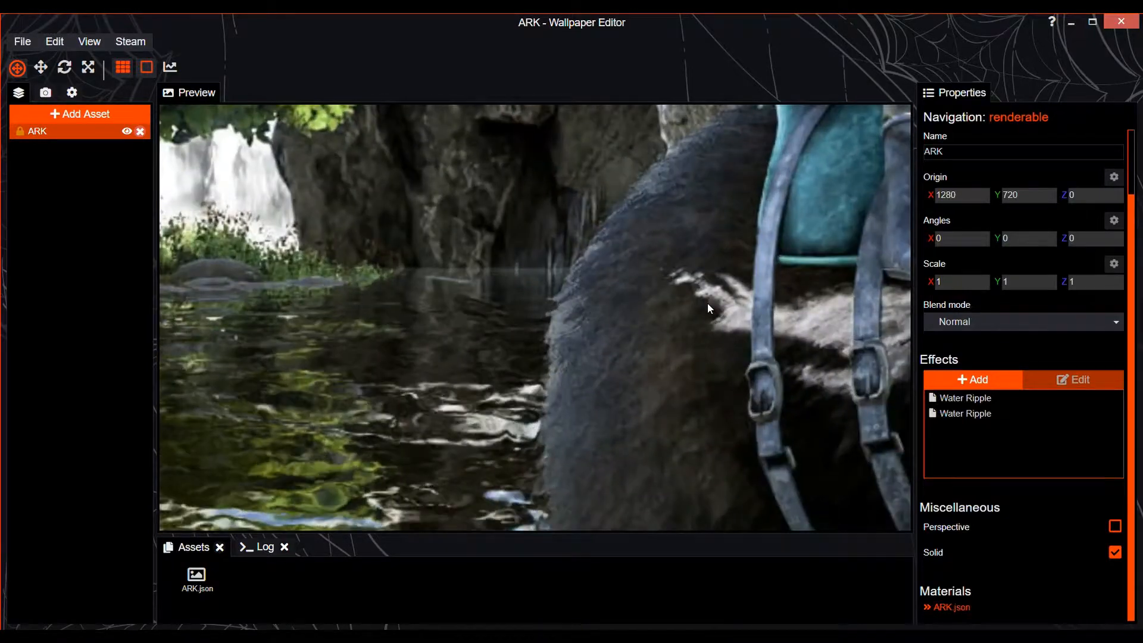
{"action": "key", "text": "ctrl+s"}
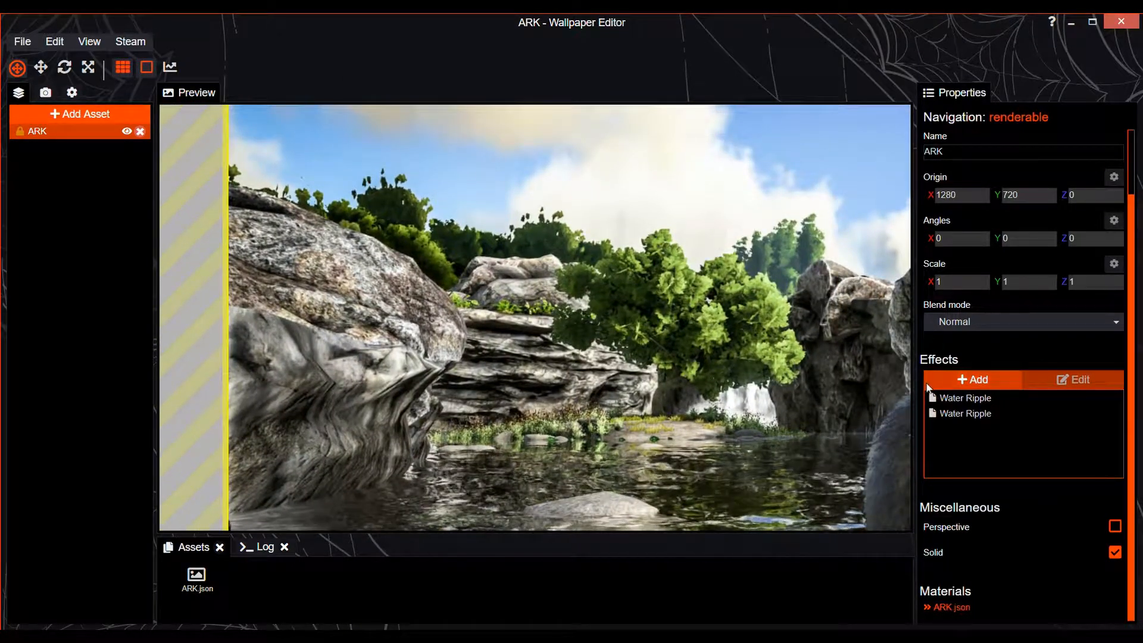
Add a Shake effect to the ARK image layer and open its shake direction mask for painting
{"action": "left_click", "coordinate": [954, 378]}
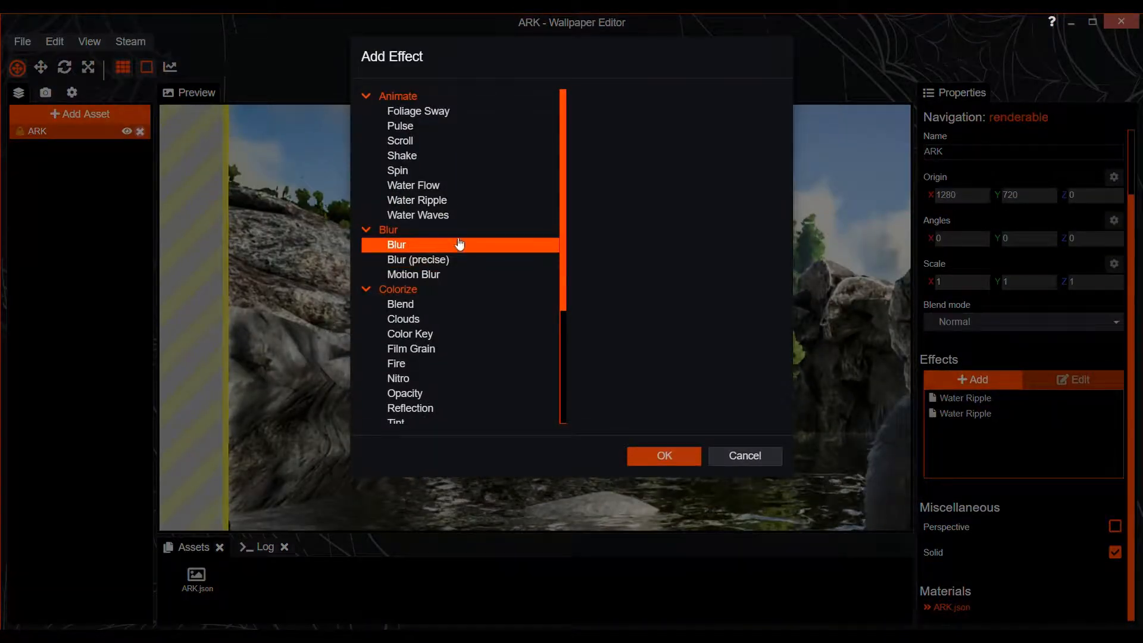
{"action": "left_click", "coordinate": [448, 158]}
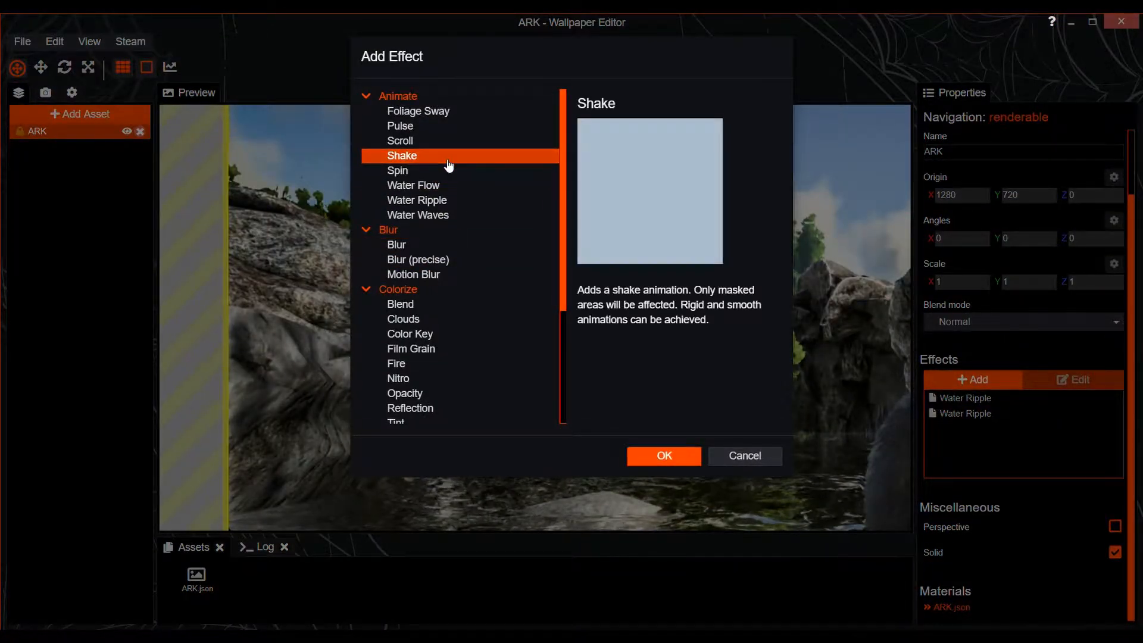
{"action": "left_click", "coordinate": [664, 456]}
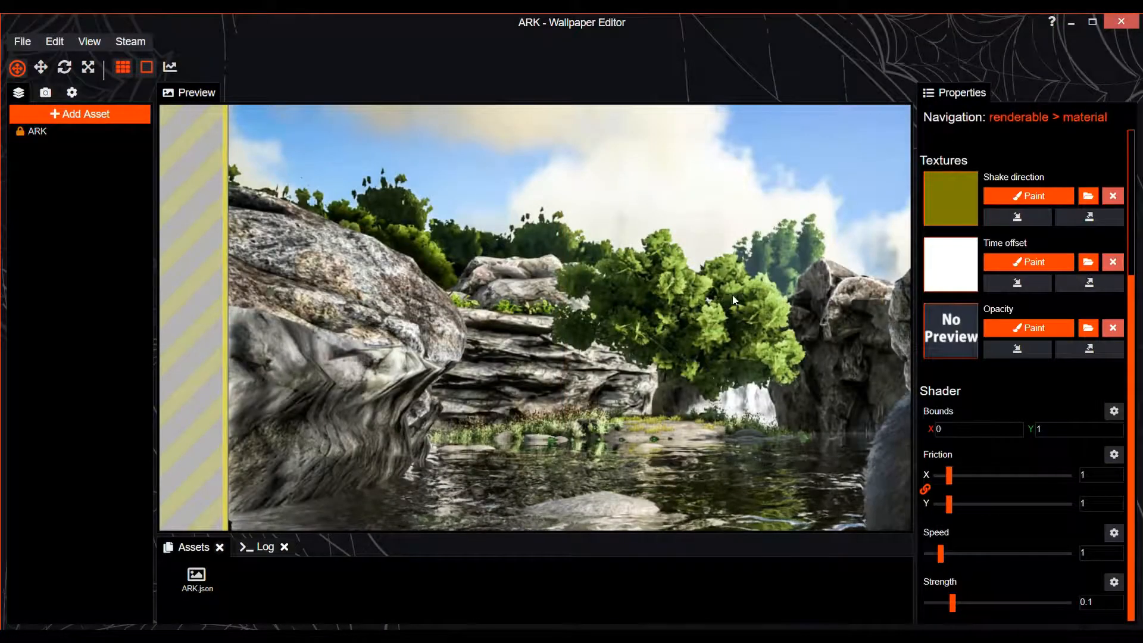
{"action": "scroll", "coordinate": [416, 284], "scroll_direction": "up", "scroll_amount": 3}
{"action": "left_click_drag", "start_coordinate": [416, 285], "coordinate": [550, 473]}
{"action": "scroll", "coordinate": [444, 262], "scroll_direction": "down", "scroll_amount": 1}
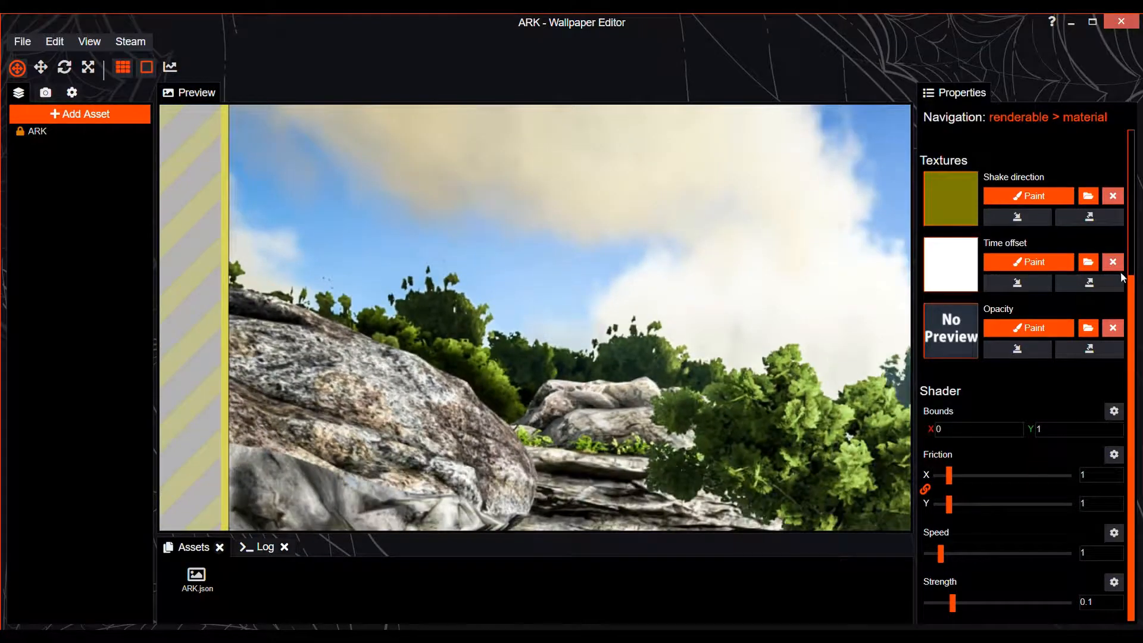
{"action": "left_click", "coordinate": [1029, 202]}
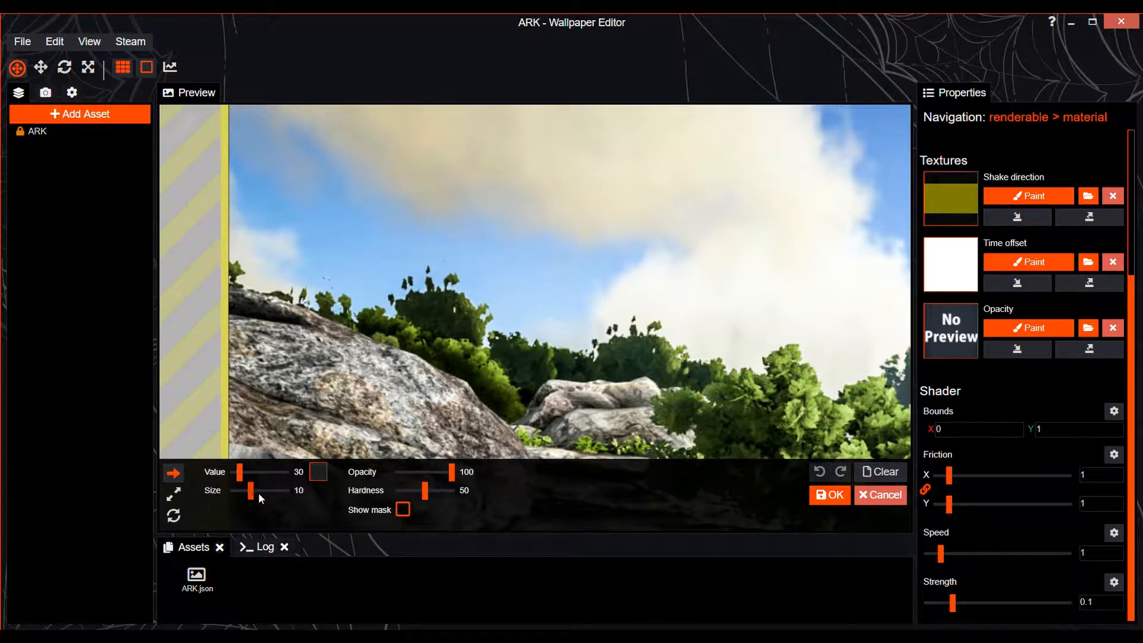
Paint the shake direction over the left side's foliage with brush size 96, lower the brush value to 16, and apply the mask
{"action": "left_click_drag", "start_coordinate": [258, 495], "coordinate": [262, 496]}
{"action": "key", "text": "ctrl+s"}
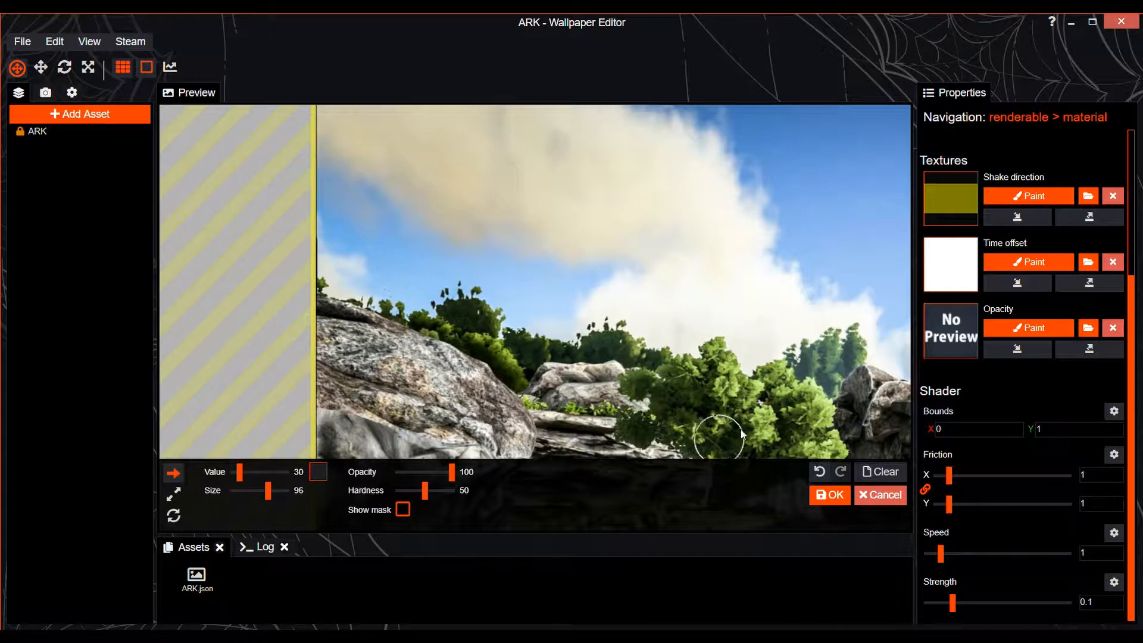
{"action": "scroll", "coordinate": [714, 417], "scroll_direction": "up", "scroll_amount": 3}
{"action": "mouse_move", "coordinate": [267, 490]}
{"action": "left_mouse_down"}
{"action": "mouse_move", "coordinate": [237, 472]}
{"action": "mouse_move", "coordinate": [245, 491]}
{"action": "mouse_move", "coordinate": [237, 472]}
{"action": "left_mouse_up"}
{"action": "left_click", "coordinate": [829, 495]}
Reopen the shake direction mask, paint more foliage on the left half of the image, save the project, and apply the mask
{"action": "scroll", "coordinate": [491, 373], "scroll_direction": "up", "scroll_amount": 3}
{"action": "left_click", "coordinate": [1028, 196]}
{"action": "key", "text": "ctrl+s"}
{"action": "scroll", "coordinate": [535, 333], "scroll_direction": "up", "scroll_amount": 2}
{"action": "left_click_drag", "start_coordinate": [310, 330], "coordinate": [638, 354]}
{"action": "scroll", "coordinate": [595, 342], "scroll_direction": "down", "scroll_amount": 3}
{"action": "left_click_drag", "start_coordinate": [312, 307], "coordinate": [274, 323]}
{"action": "left_click", "coordinate": [829, 494]}
{"action": "scroll", "coordinate": [730, 424], "scroll_direction": "down", "scroll_amount": 5}
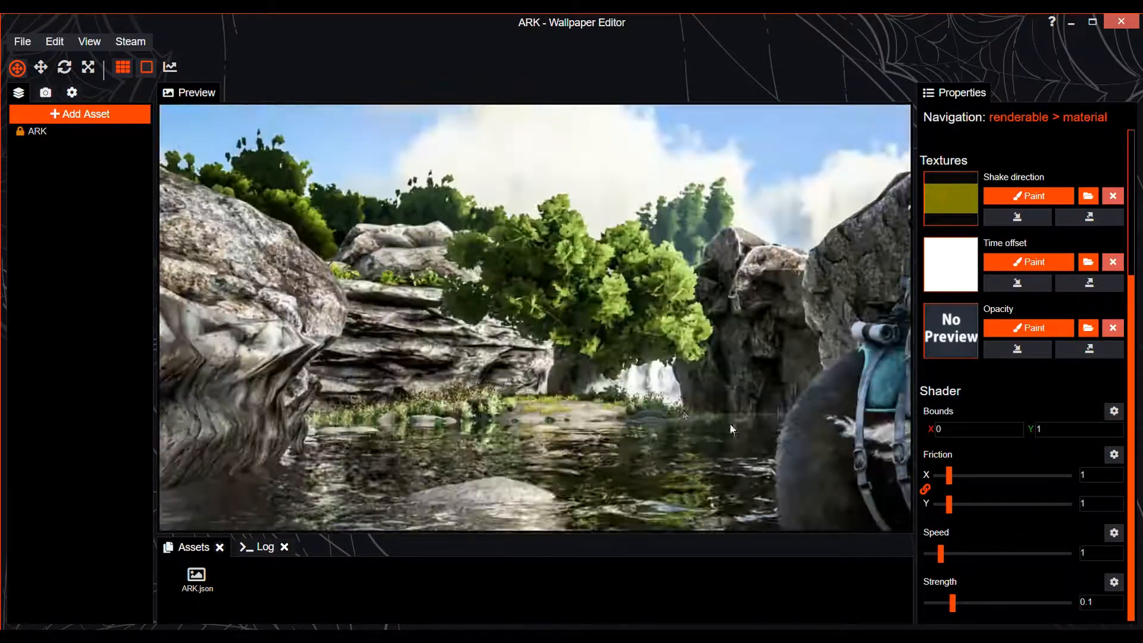
Paint the shake direction over the plants along the far shore with a slightly larger brush and apply the mask
{"action": "left_click_drag", "start_coordinate": [730, 423], "coordinate": [381, 369]}
{"action": "scroll", "coordinate": [536, 333], "scroll_direction": "up", "scroll_amount": 6}
{"action": "left_click", "coordinate": [1028, 195]}
{"action": "left_click_drag", "start_coordinate": [246, 494], "coordinate": [252, 491]}
{"action": "mouse_move", "coordinate": [286, 360]}
{"action": "left_mouse_down"}
{"action": "mouse_move", "coordinate": [510, 303]}
{"action": "mouse_move", "coordinate": [661, 309]}
{"action": "left_mouse_up"}
{"action": "scroll", "coordinate": [768, 340], "scroll_direction": "down", "scroll_amount": 3}
{"action": "left_click", "coordinate": [829, 494]}
Reduce the brush size to 6, paint the shake direction over the grass below the cliff, and apply the mask
{"action": "scroll", "coordinate": [731, 402], "scroll_direction": "up", "scroll_amount": 4}
{"action": "left_click", "coordinate": [1028, 196]}
{"action": "left_click_drag", "start_coordinate": [253, 490], "coordinate": [246, 490]}
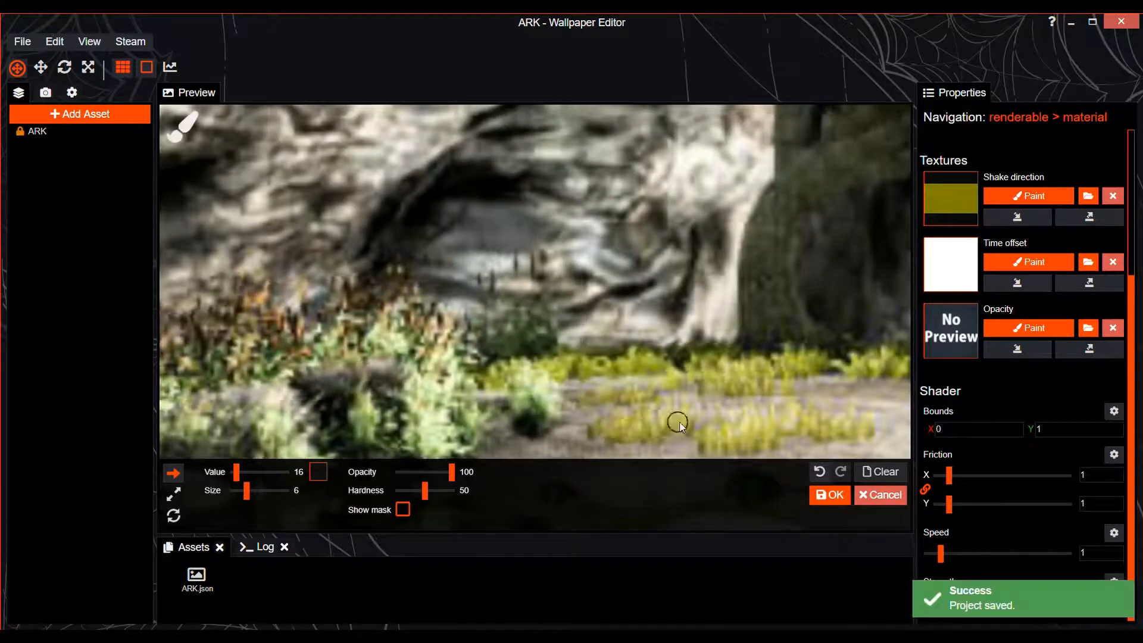
{"action": "scroll", "coordinate": [829, 413], "scroll_direction": "down", "scroll_amount": 2}
{"action": "mouse_move", "coordinate": [676, 420]}
{"action": "left_mouse_down"}
{"action": "mouse_move", "coordinate": [829, 413]}
{"action": "mouse_move", "coordinate": [541, 411]}
{"action": "mouse_move", "coordinate": [574, 355]}
{"action": "mouse_move", "coordinate": [498, 332]}
{"action": "left_mouse_up"}
{"action": "left_click", "coordinate": [829, 495]}
Paint the shake direction over the bushes beside the waterfall, save the project, and apply the mask
{"action": "scroll", "coordinate": [541, 411], "scroll_direction": "up", "scroll_amount": 4}
{"action": "left_click", "coordinate": [1028, 196]}
{"action": "key", "text": "ctrl+s"}
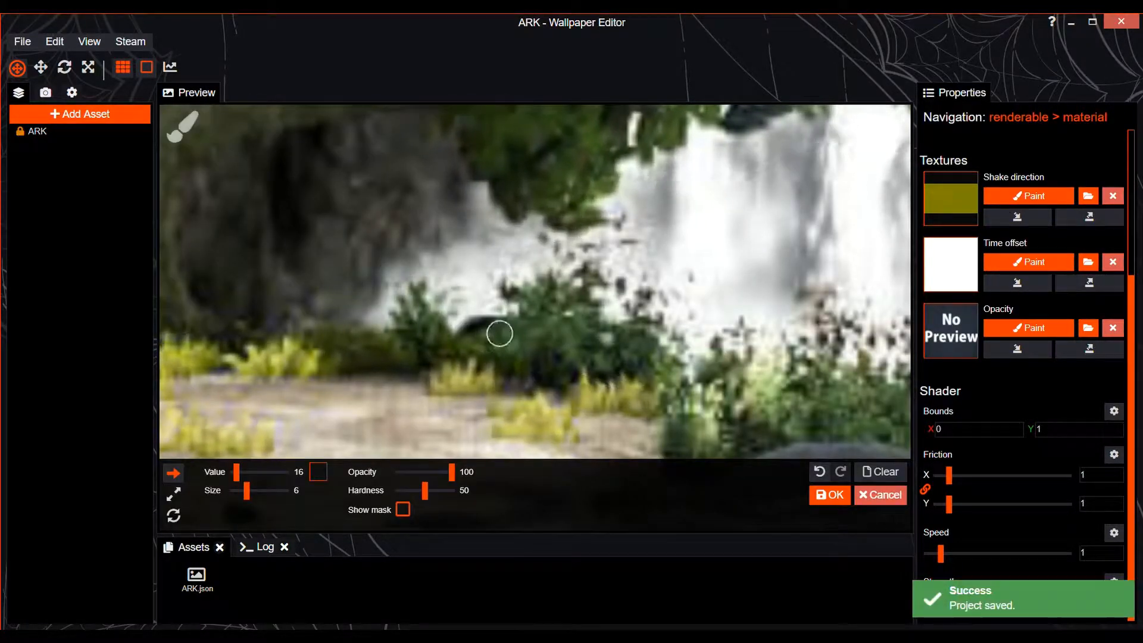
{"action": "scroll", "coordinate": [498, 332], "scroll_direction": "down", "scroll_amount": 3}
{"action": "left_click_drag", "start_coordinate": [247, 490], "coordinate": [252, 490]}
{"action": "scroll", "coordinate": [859, 407], "scroll_direction": "down", "scroll_amount": 3}
{"action": "left_click", "coordinate": [829, 495]}
Paint the shake direction over the trees behind the rider with brush size 54, save the project, and apply the mask
{"action": "mouse_move", "coordinate": [829, 334]}
{"action": "left_mouse_down"}
{"action": "mouse_move", "coordinate": [669, 399]}
{"action": "mouse_move", "coordinate": [669, 512]}
{"action": "left_mouse_up"}
{"action": "left_click", "coordinate": [1029, 196]}
{"action": "left_click_drag", "start_coordinate": [252, 490], "coordinate": [263, 490]}
{"action": "key", "text": "ctrl+s"}
{"action": "scroll", "coordinate": [632, 382], "scroll_direction": "down", "scroll_amount": 1}
{"action": "scroll", "coordinate": [632, 383], "scroll_direction": "down", "scroll_amount": 4}
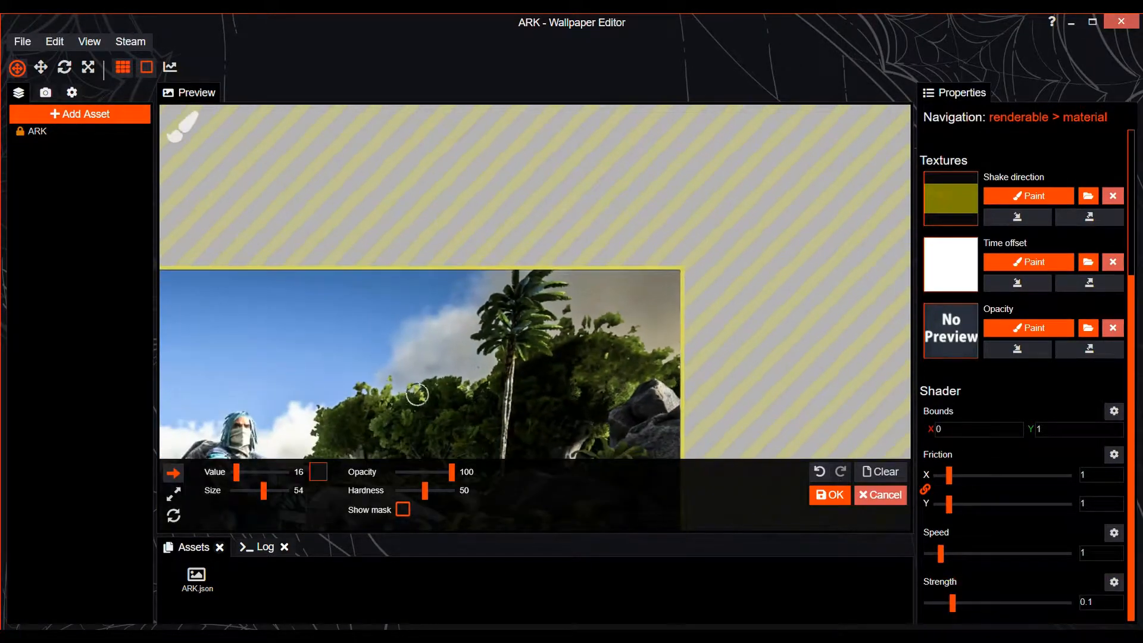
{"action": "left_click", "coordinate": [829, 495]}
Paint the shake direction over the remaining plants on the right half of the image, save the project, and apply the mask
{"action": "scroll", "coordinate": [417, 447], "scroll_direction": "up", "scroll_amount": 8}
{"action": "scroll", "coordinate": [536, 393], "scroll_direction": "up", "scroll_amount": 3}
{"action": "left_click", "coordinate": [1029, 196]}
{"action": "left_click", "coordinate": [829, 495]}
{"action": "scroll", "coordinate": [536, 417], "scroll_direction": "down", "scroll_amount": 5}
{"action": "left_click_drag", "start_coordinate": [547, 491], "coordinate": [497, 384]}
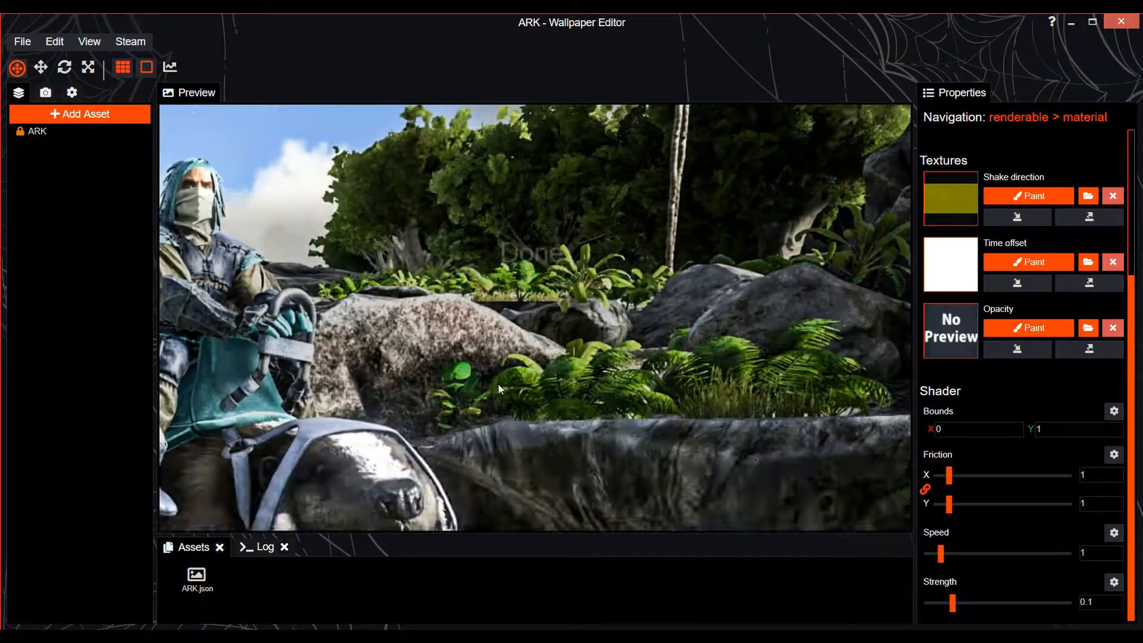
{"action": "left_click", "coordinate": [1029, 196]}
{"action": "left_click_drag", "start_coordinate": [722, 395], "coordinate": [677, 352]}
{"action": "key", "text": "ctrl+s"}
{"action": "left_click", "coordinate": [829, 494]}
{"action": "scroll", "coordinate": [771, 466], "scroll_direction": "down", "scroll_amount": 5}
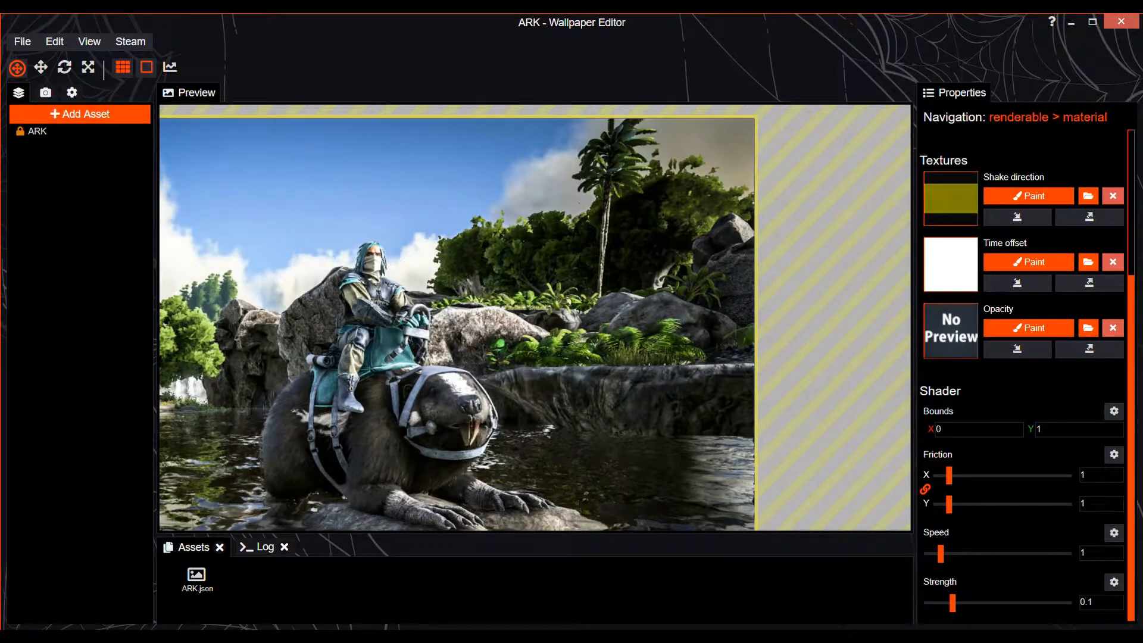
{"action": "scroll", "coordinate": [493, 360], "scroll_direction": "up", "scroll_amount": 3}
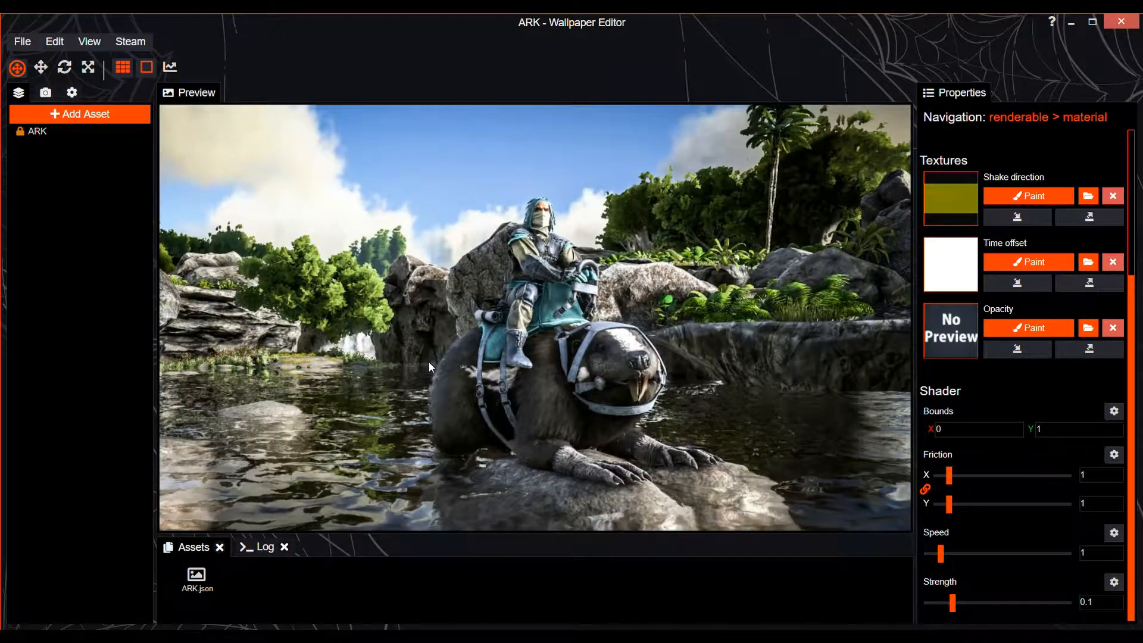
Save the project and check the masked foliage shake across the whole image
{"action": "key", "text": "ctrl+s"}
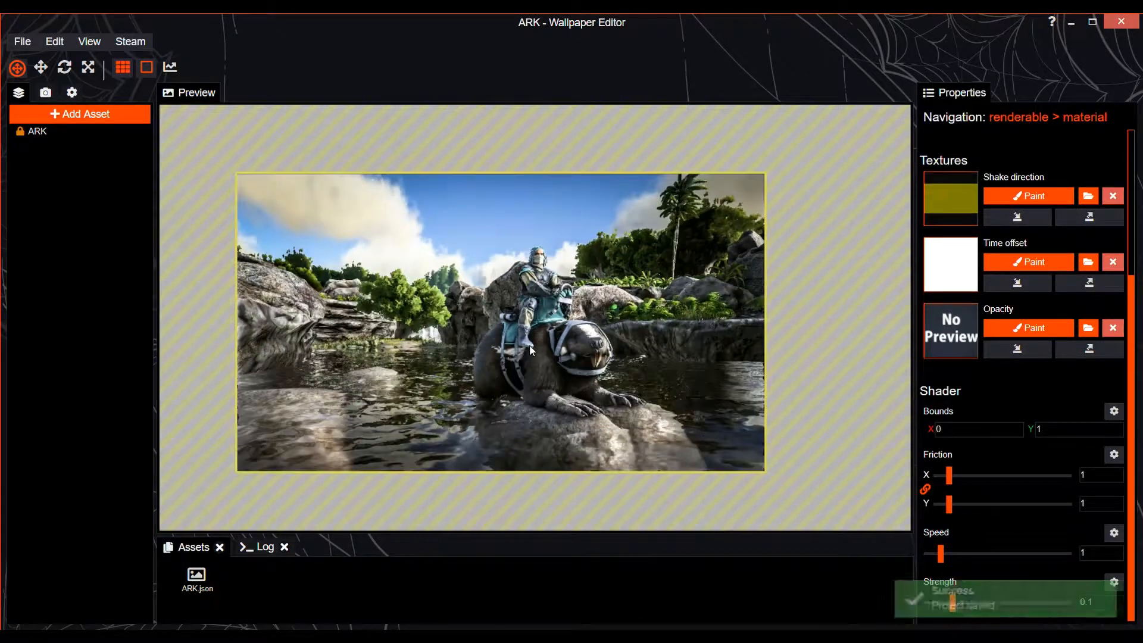
{"action": "scroll", "coordinate": [530, 346], "scroll_direction": "down", "scroll_amount": 2}
{"action": "scroll", "coordinate": [530, 346], "scroll_direction": "up", "scroll_amount": 3}
{"action": "scroll", "coordinate": [529, 346], "scroll_direction": "down", "scroll_amount": 3}
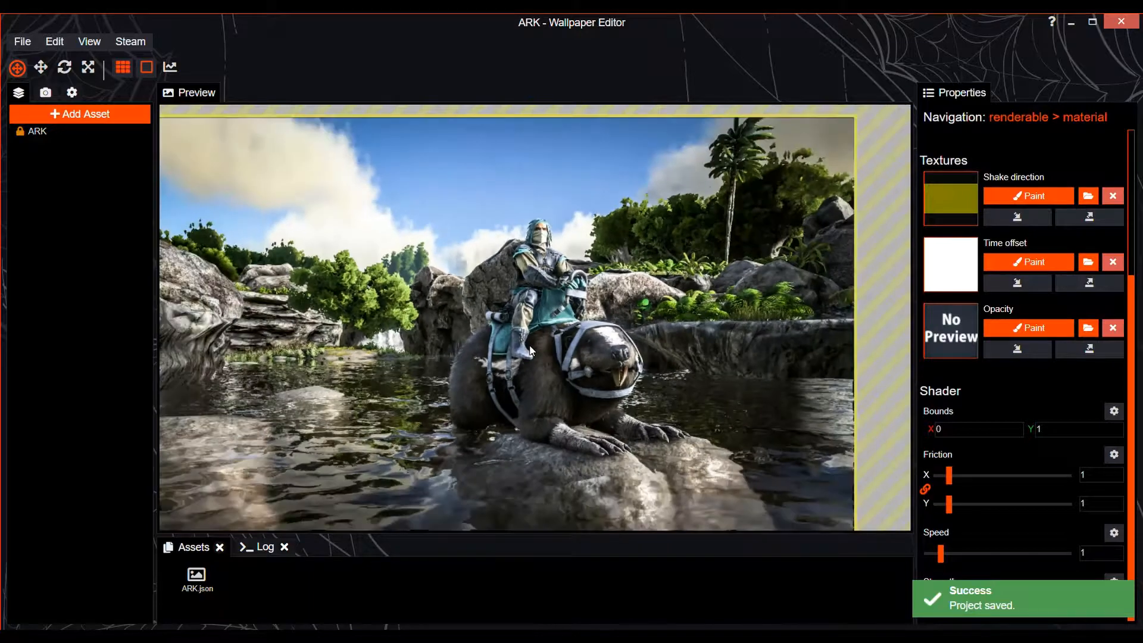
{"action": "scroll", "coordinate": [530, 346], "scroll_direction": "up", "scroll_amount": 3}
{"action": "scroll", "coordinate": [632, 321], "scroll_direction": "up", "scroll_amount": 2}
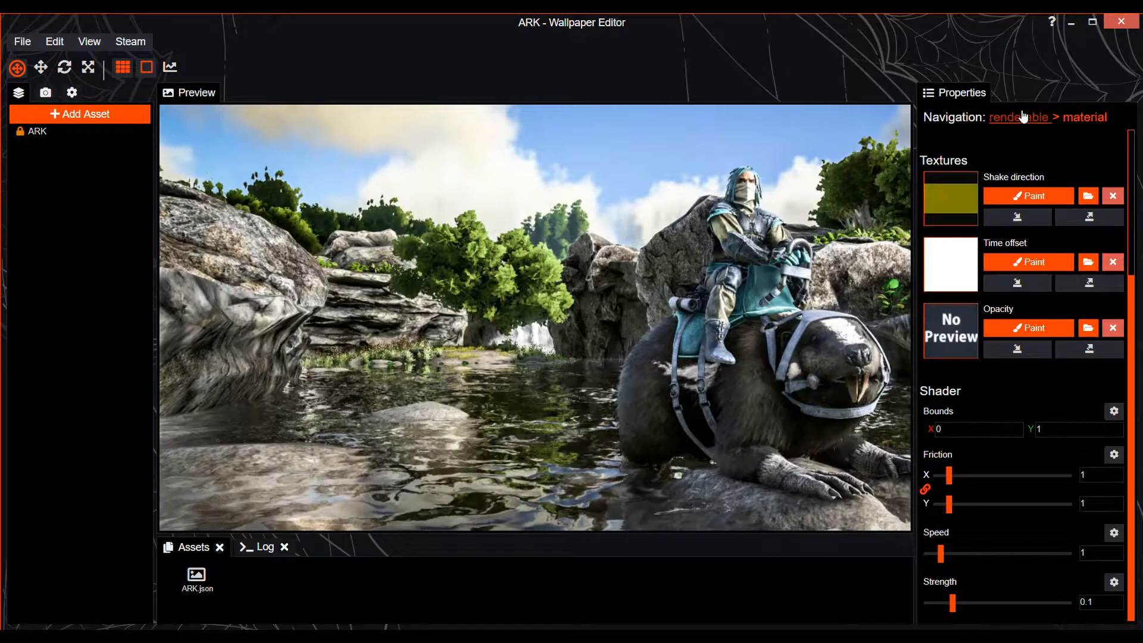
Add a Water Flow effect to the ARK image layer
{"action": "left_click", "coordinate": [1018, 117]}
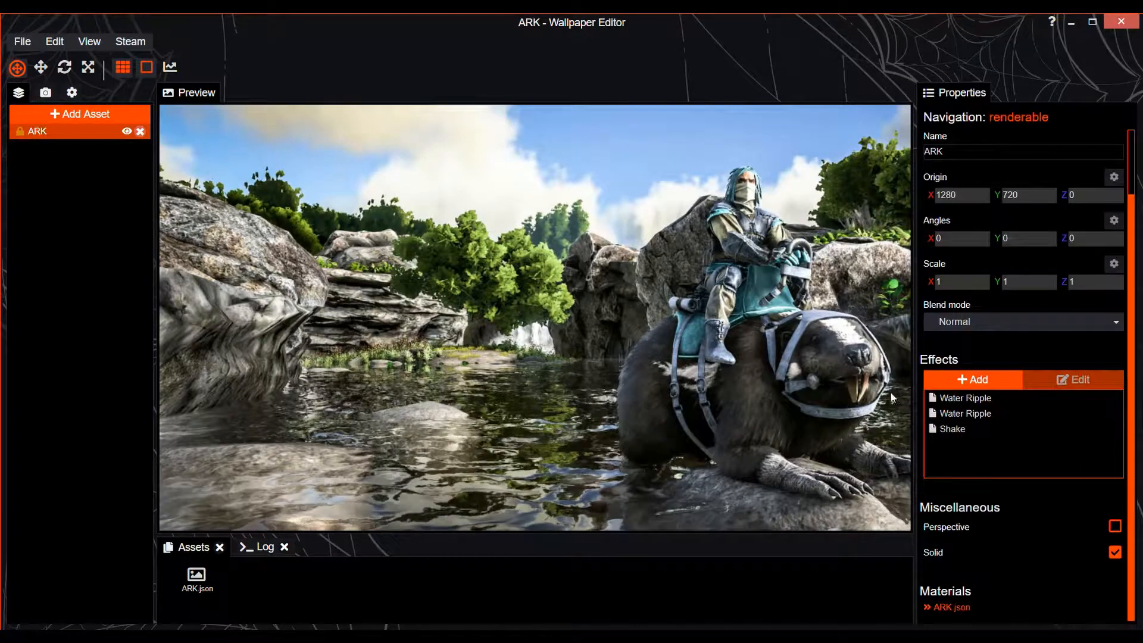
{"action": "left_click", "coordinate": [964, 379]}
{"action": "left_click", "coordinate": [418, 215]}
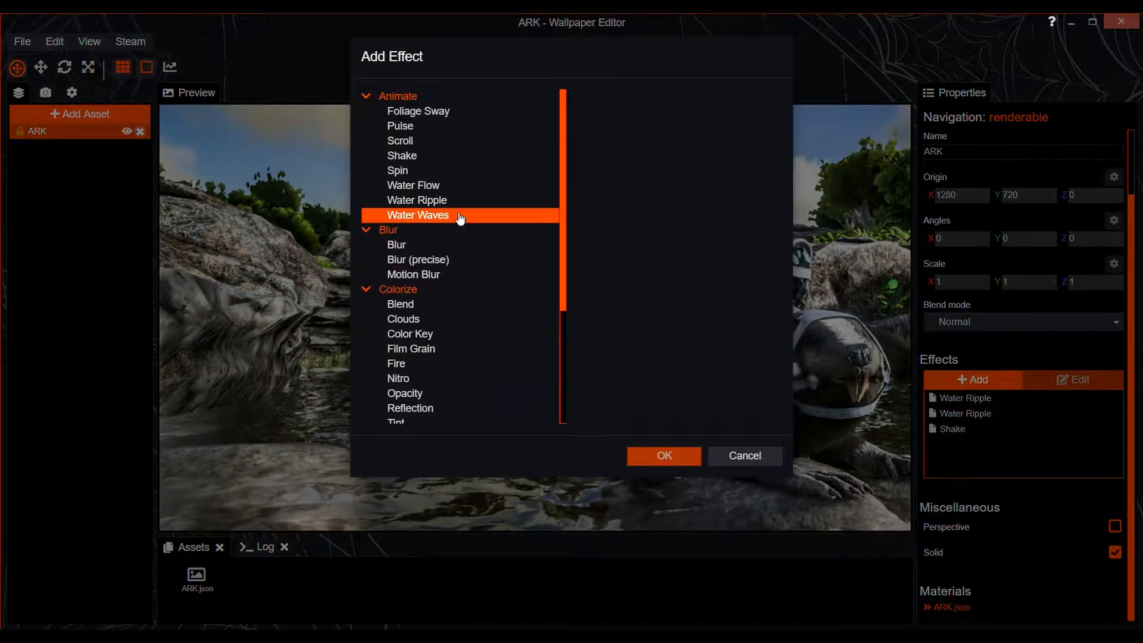
{"action": "left_click", "coordinate": [417, 245]}
{"action": "scroll", "coordinate": [461, 280], "scroll_direction": "down", "scroll_amount": 1}
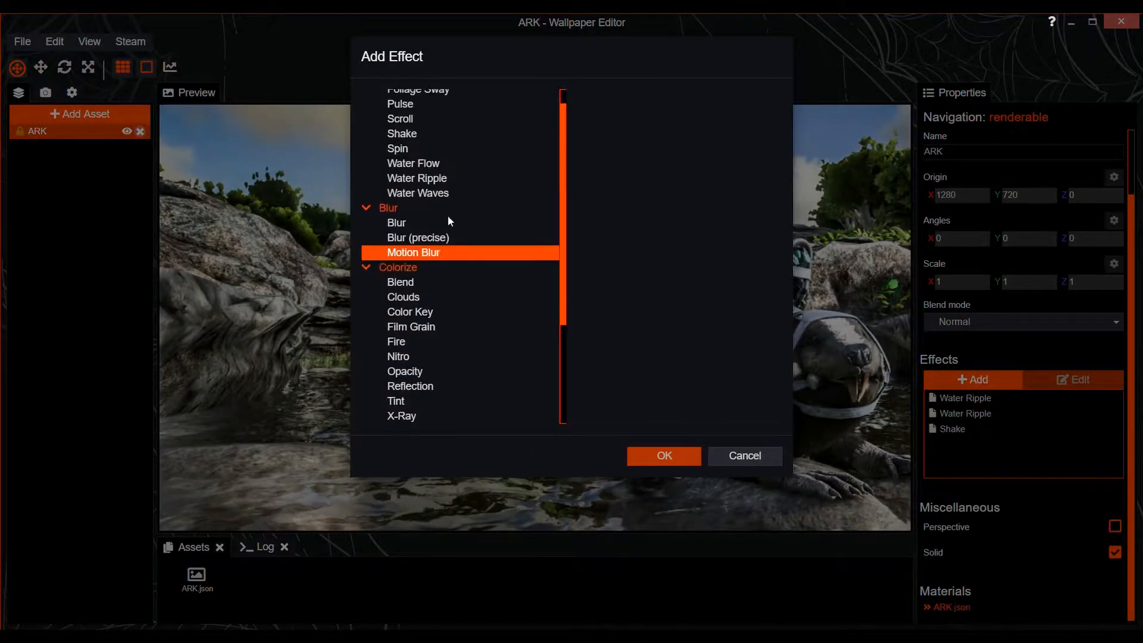
{"action": "left_click", "coordinate": [487, 165]}
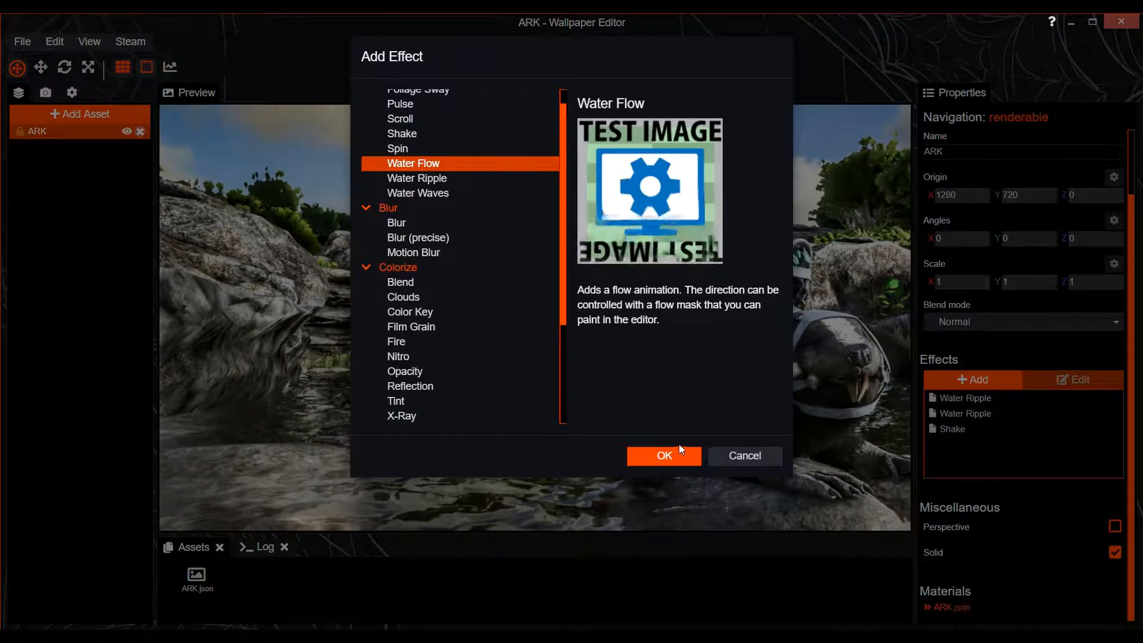
{"action": "left_click", "coordinate": [662, 456]}
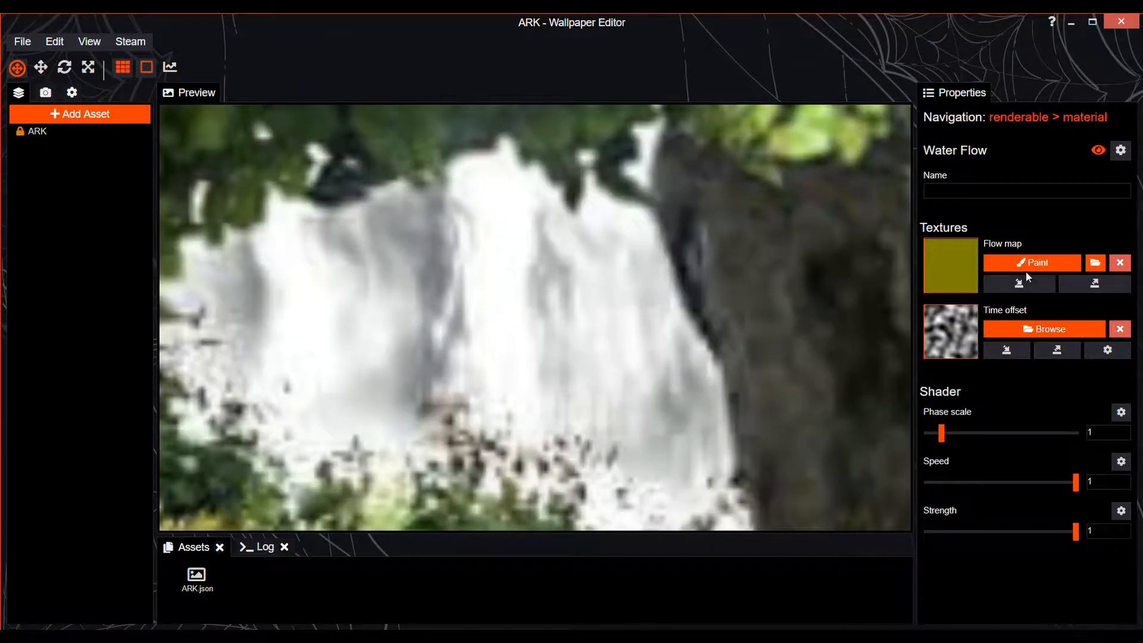
Paint the flow map down the waterfall using brush size 13 and value 16, and save the project
{"action": "left_click", "coordinate": [1027, 266]}
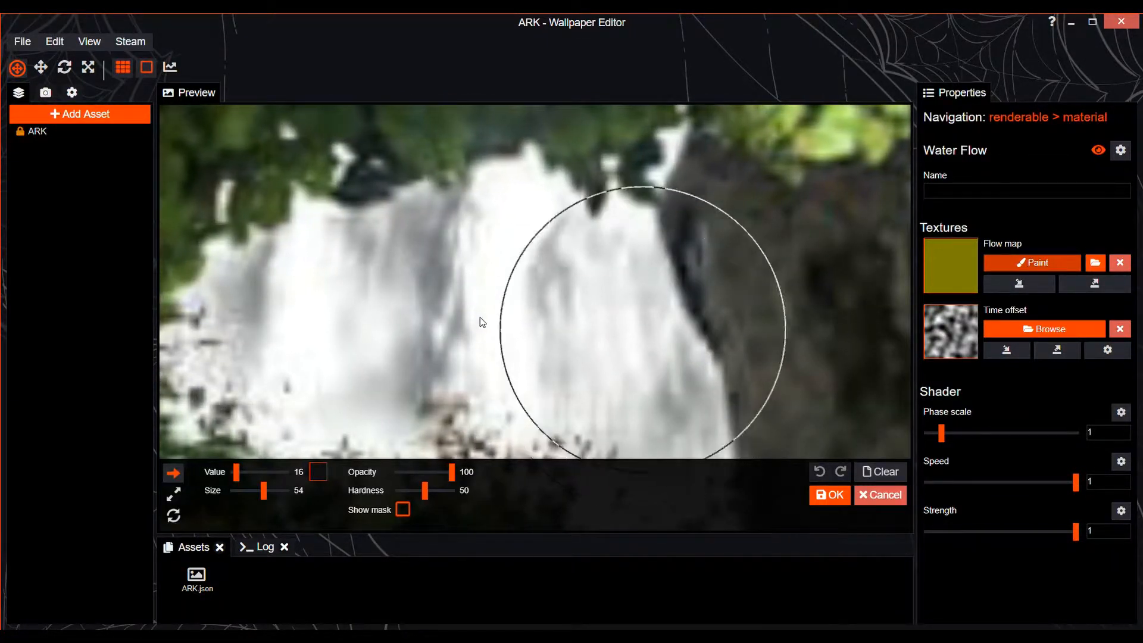
{"action": "left_click_drag", "start_coordinate": [260, 492], "coordinate": [253, 490]}
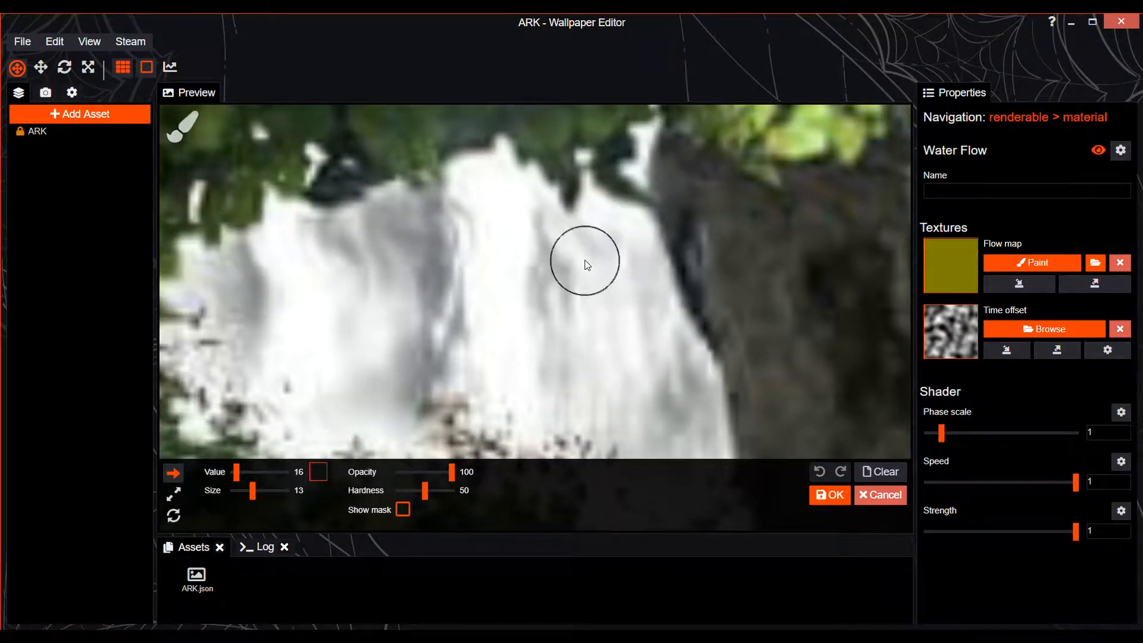
{"action": "left_click_drag", "start_coordinate": [615, 237], "coordinate": [696, 453]}
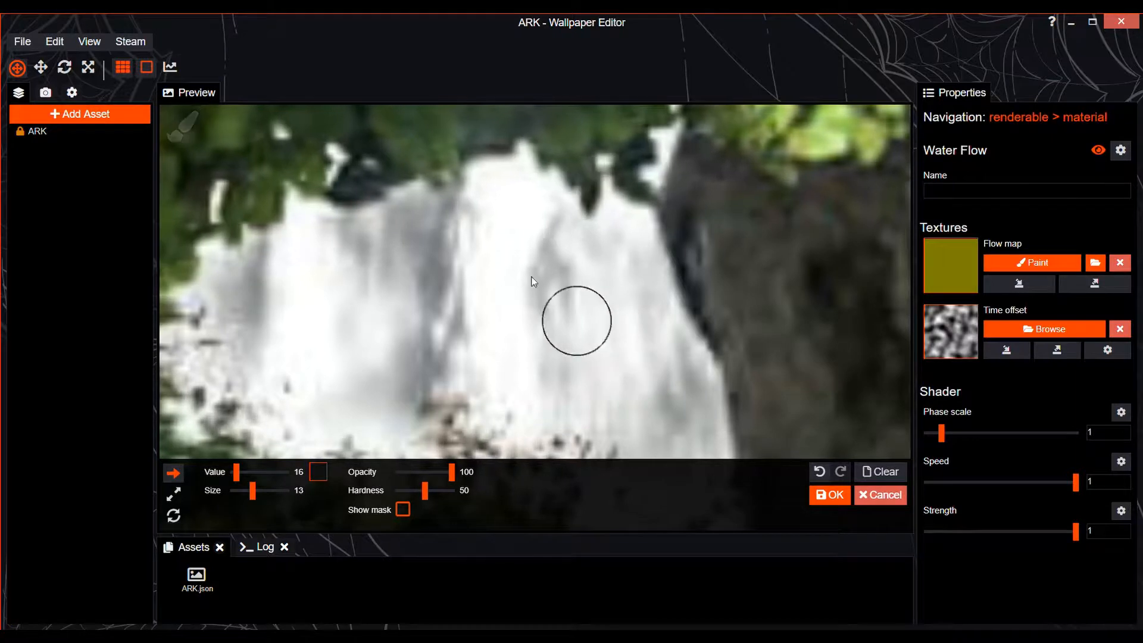
{"action": "key", "text": "ctrl+s"}
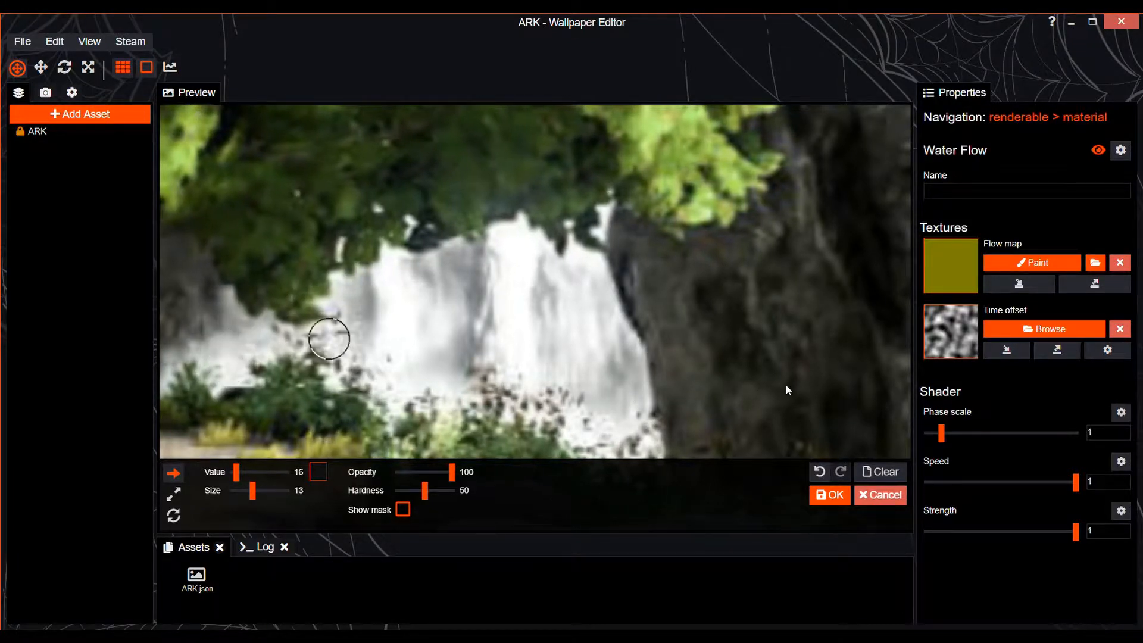
Paint more downward flow over the waterfall, trying brush value 190 and reducing it through 73 to 45
{"action": "left_click_drag", "start_coordinate": [243, 476], "coordinate": [278, 479]}
{"action": "left_click_drag", "start_coordinate": [577, 288], "coordinate": [587, 316]}
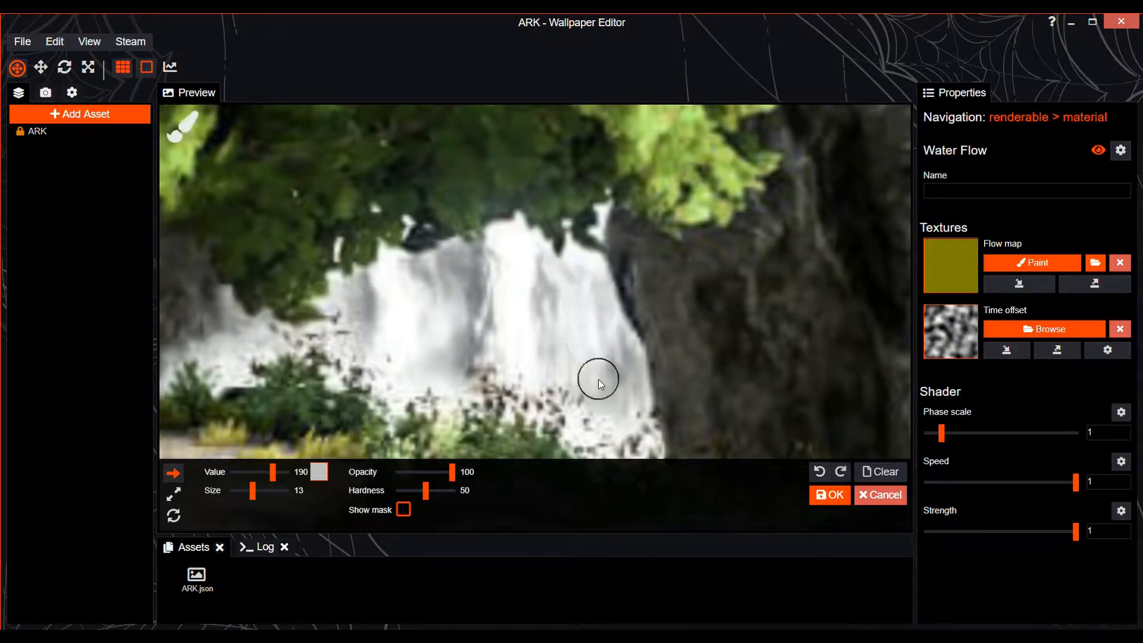
{"action": "left_click_drag", "start_coordinate": [269, 470], "coordinate": [261, 472]}
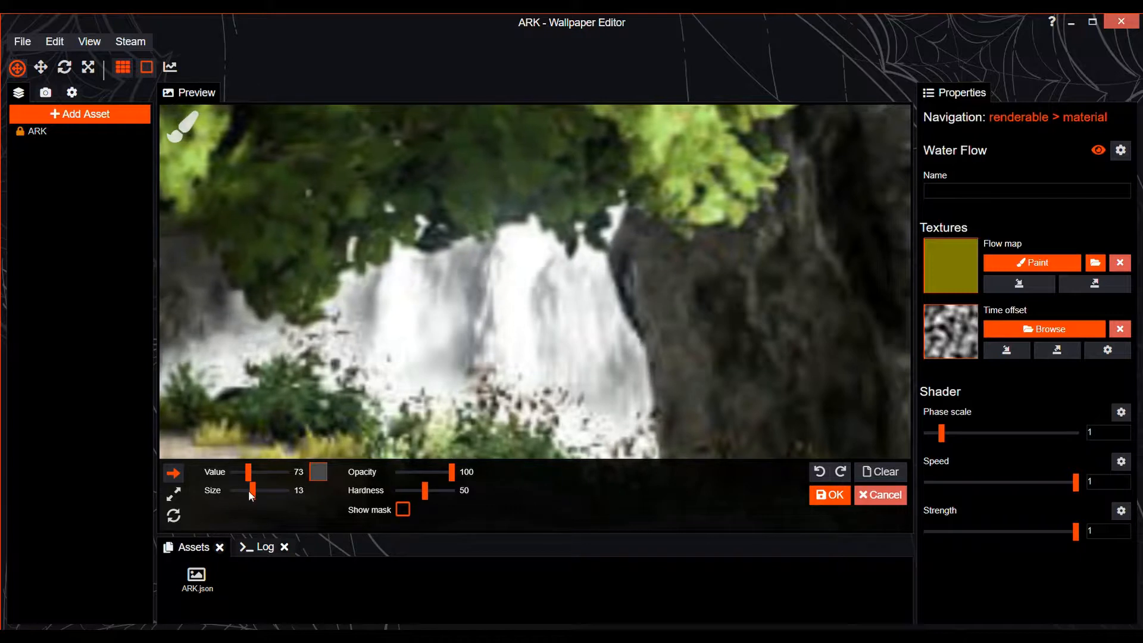
{"action": "left_click_drag", "start_coordinate": [245, 467], "coordinate": [242, 466]}
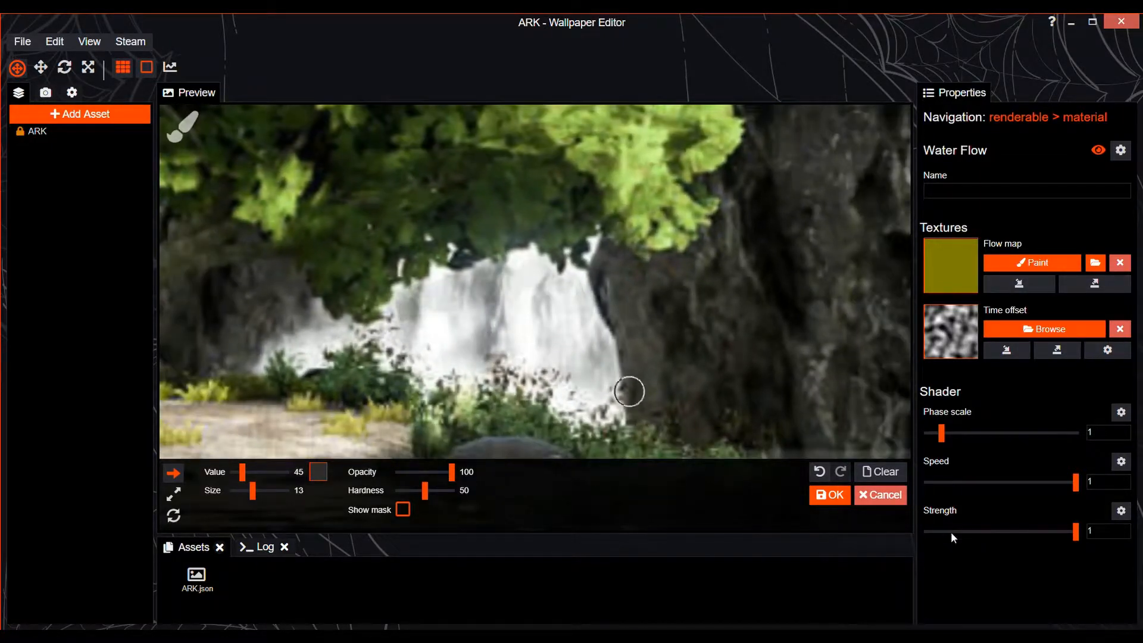
Set the Water Flow strength to 0.62, speed to 0.82 and phase scale to 3.18, and apply the flow map
{"action": "left_click_drag", "start_coordinate": [1076, 531], "coordinate": [1019, 530]}
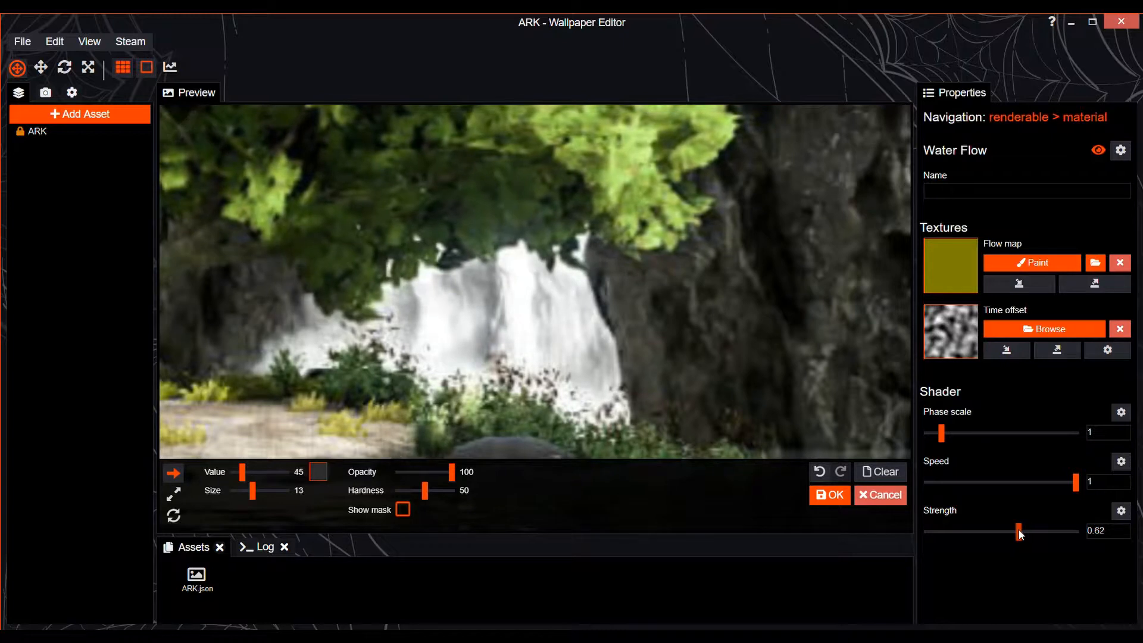
{"action": "left_click_drag", "start_coordinate": [1069, 482], "coordinate": [1048, 482]}
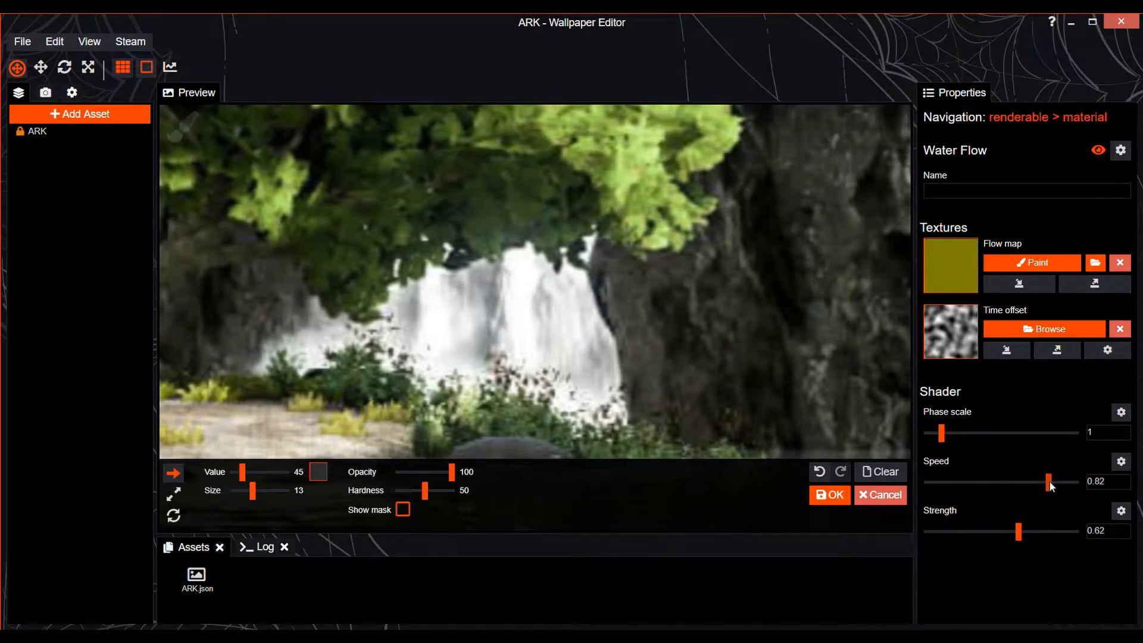
{"action": "mouse_move", "coordinate": [970, 436]}
{"action": "left_mouse_down"}
{"action": "mouse_move", "coordinate": [1104, 448]}
{"action": "mouse_move", "coordinate": [944, 438]}
{"action": "mouse_move", "coordinate": [974, 446]}
{"action": "left_mouse_up"}
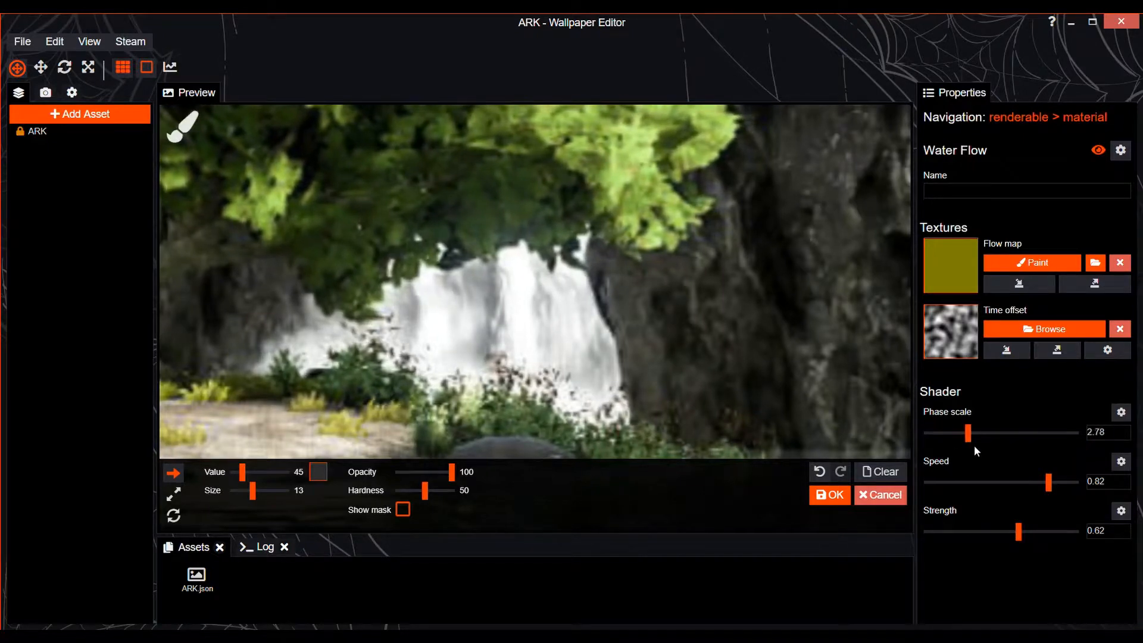
{"action": "scroll", "coordinate": [614, 366], "scroll_direction": "down", "scroll_amount": 5}
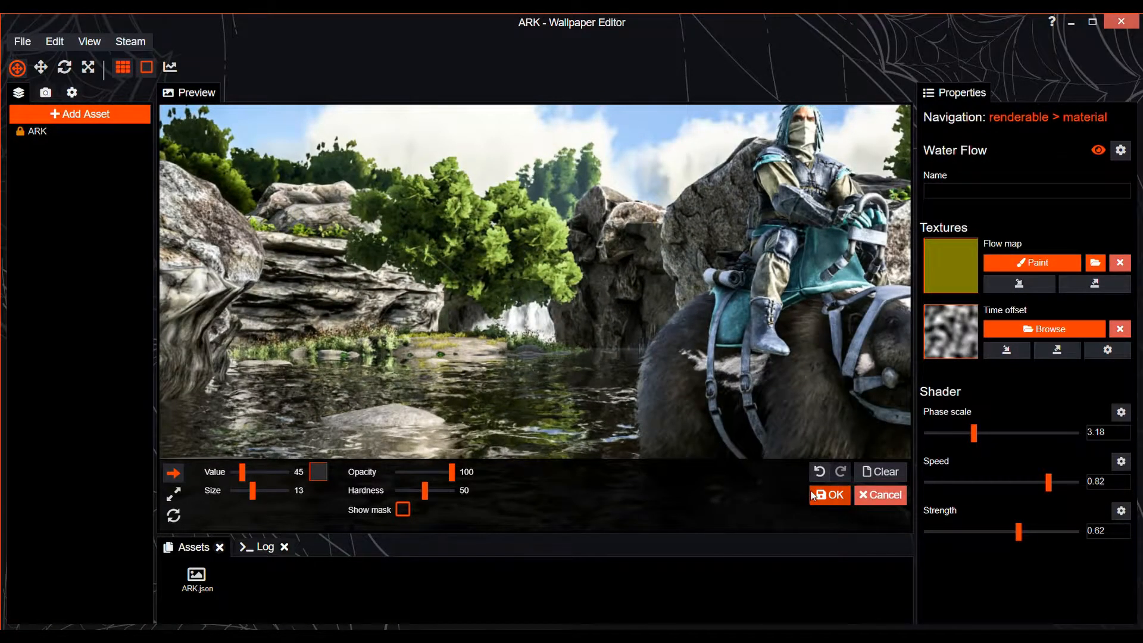
{"action": "left_click", "coordinate": [828, 494]}
Check the waterfall flow within the whole scene and save the project
{"action": "scroll", "coordinate": [646, 242], "scroll_direction": "down", "scroll_amount": 2}
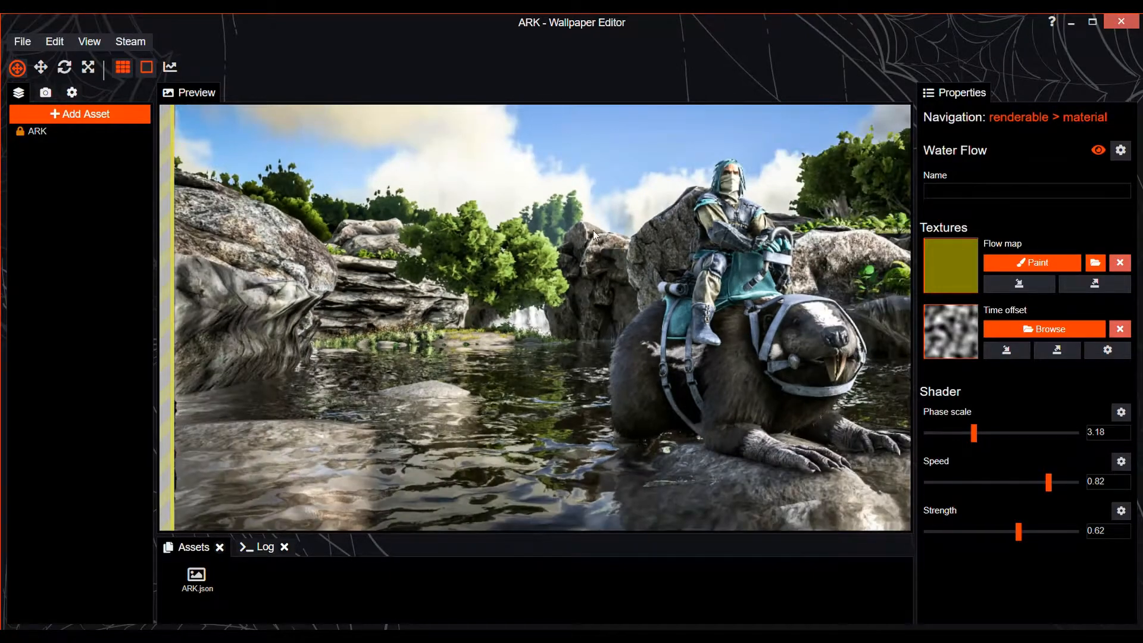
{"action": "scroll", "coordinate": [545, 345], "scroll_direction": "down", "scroll_amount": 2}
{"action": "scroll", "coordinate": [545, 345], "scroll_direction": "up", "scroll_amount": 2}
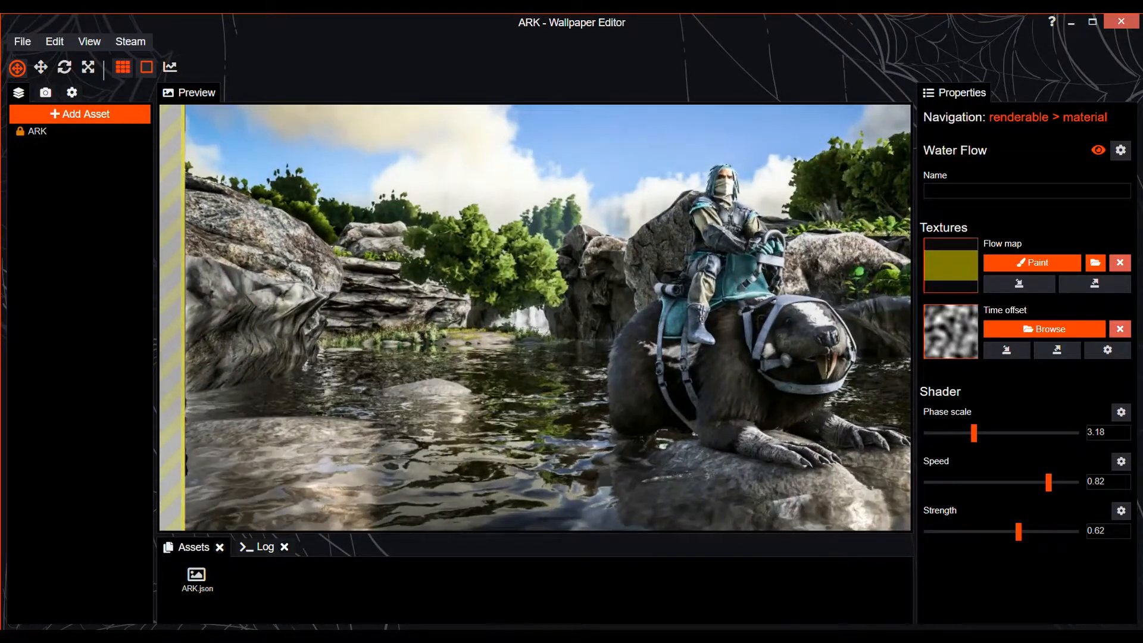
{"action": "left_click_drag", "start_coordinate": [545, 345], "coordinate": [399, 318]}
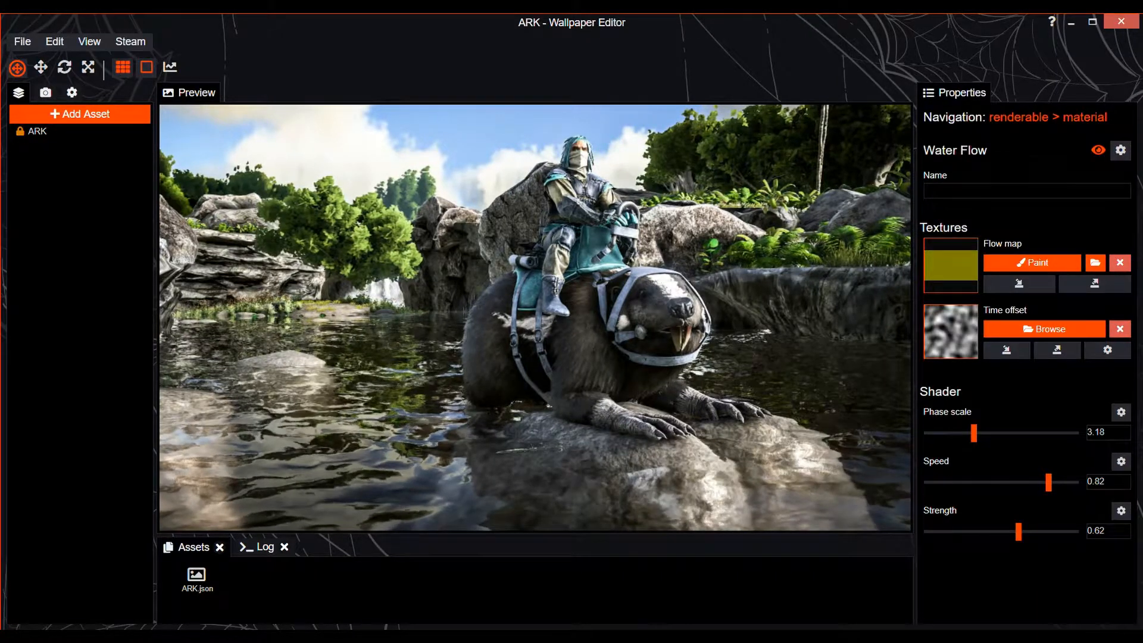
{"action": "left_click_drag", "start_coordinate": [584, 331], "coordinate": [582, 329]}
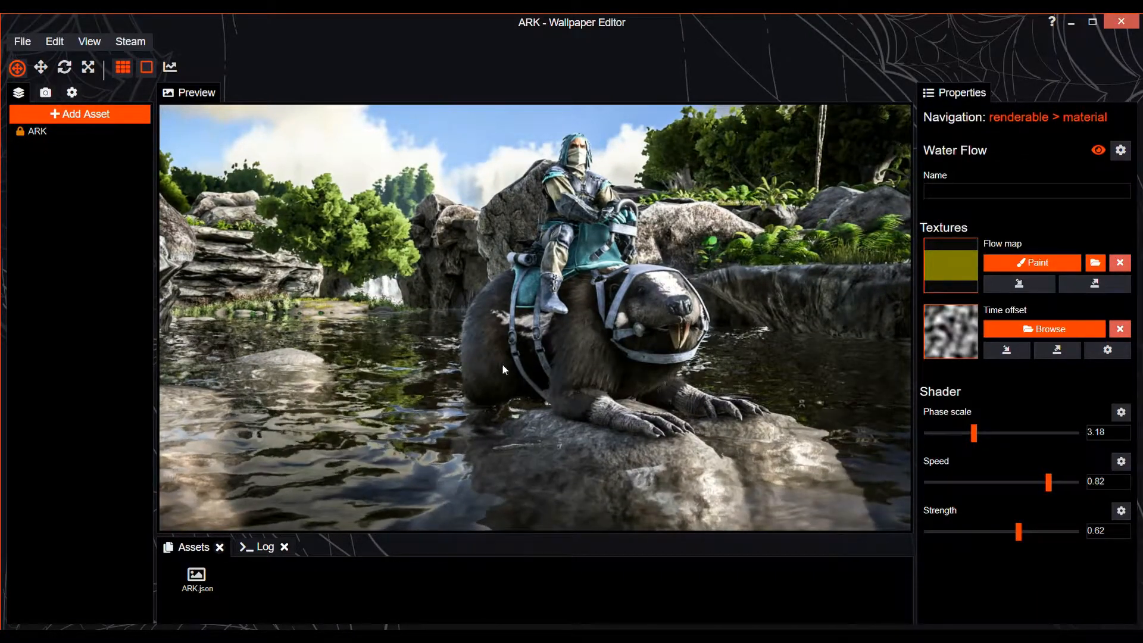
{"action": "key", "text": "ctrl+s"}
View the list of assets that can be added to the wallpaper and dismiss it without adding any
{"action": "left_click", "coordinate": [102, 118]}
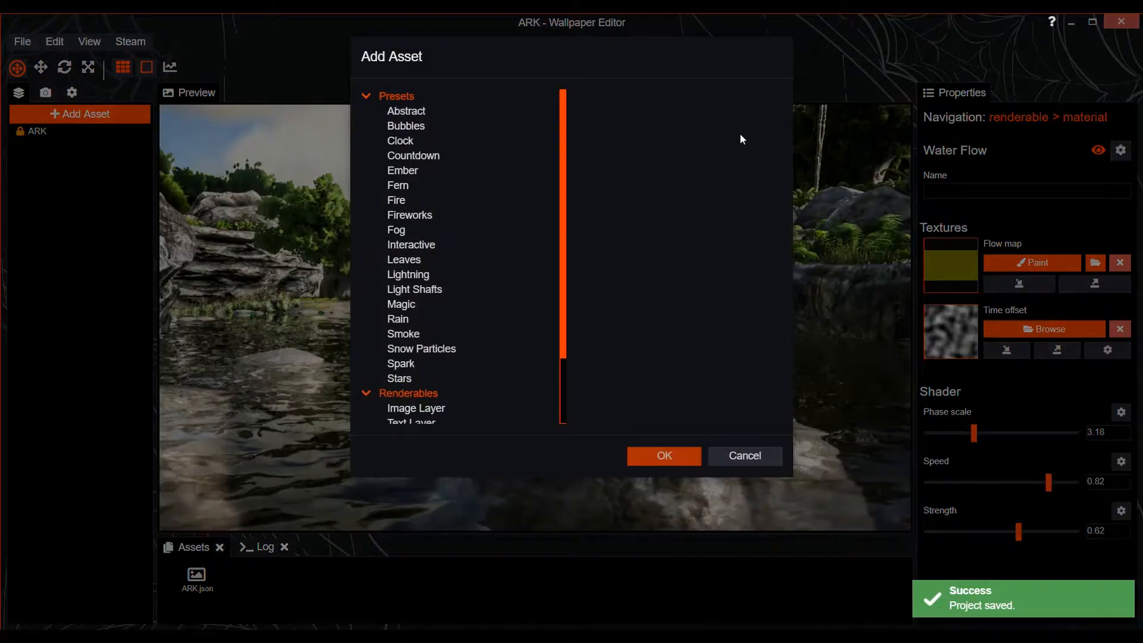
{"action": "left_click", "coordinate": [745, 456]}
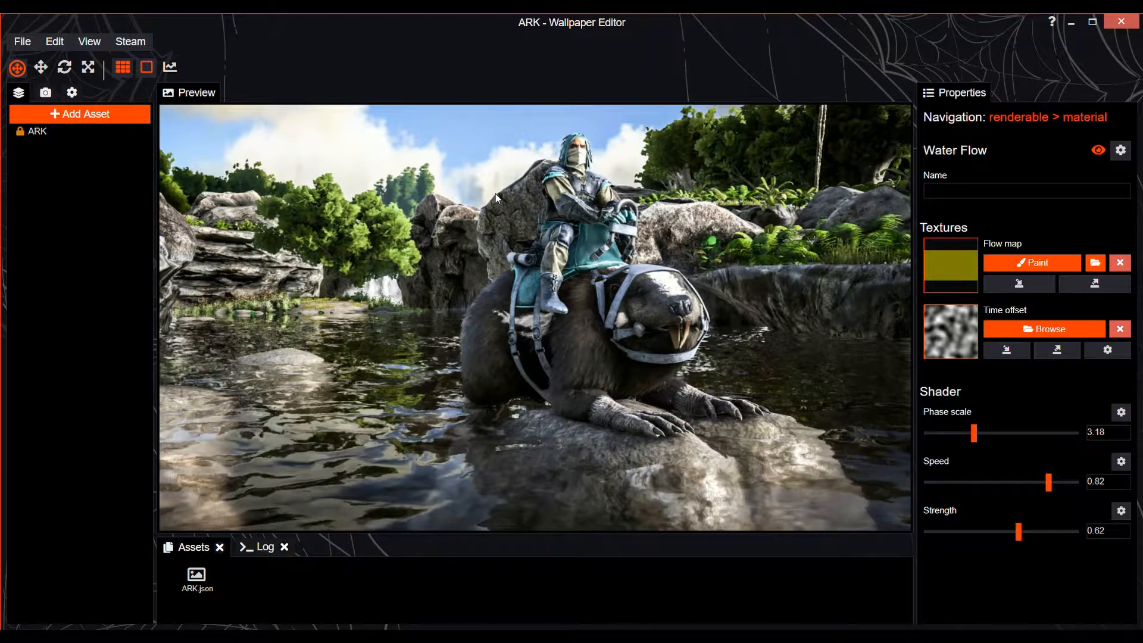
Examine the animated beaver, the trees and plants behind the rider, and the full scene in the preview
{"action": "scroll", "coordinate": [460, 191], "scroll_direction": "up", "scroll_amount": 4}
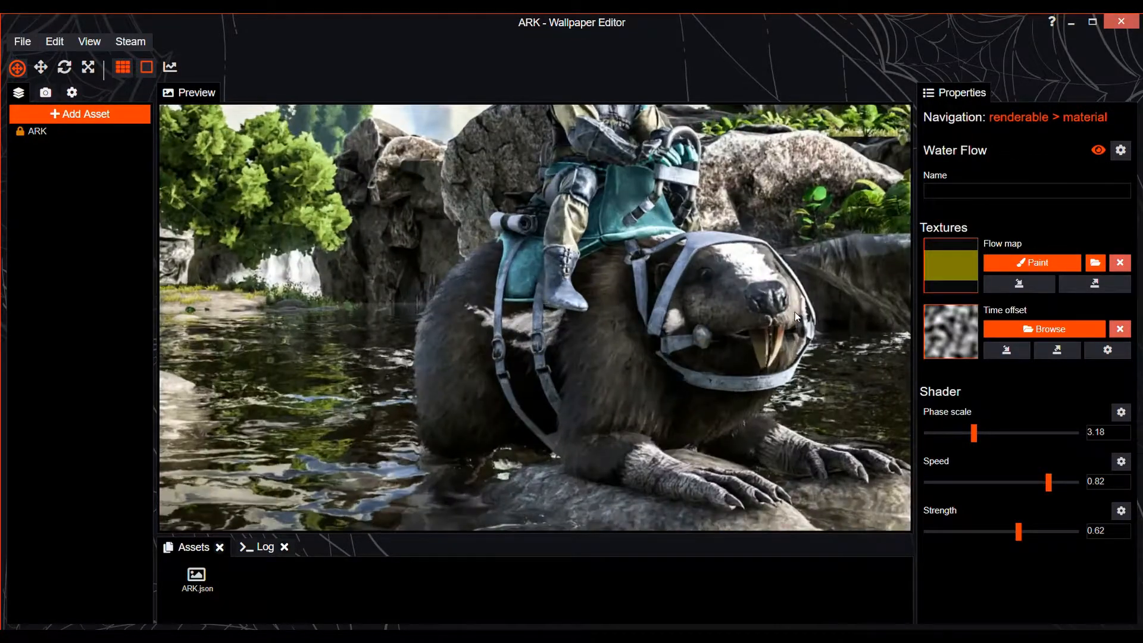
{"action": "scroll", "coordinate": [663, 311], "scroll_direction": "down", "scroll_amount": 3}
{"action": "scroll", "coordinate": [662, 311], "scroll_direction": "down", "scroll_amount": 1}
{"action": "left_click_drag", "start_coordinate": [814, 176], "coordinate": [597, 353]}
{"action": "scroll", "coordinate": [602, 288], "scroll_direction": "up", "scroll_amount": 3}
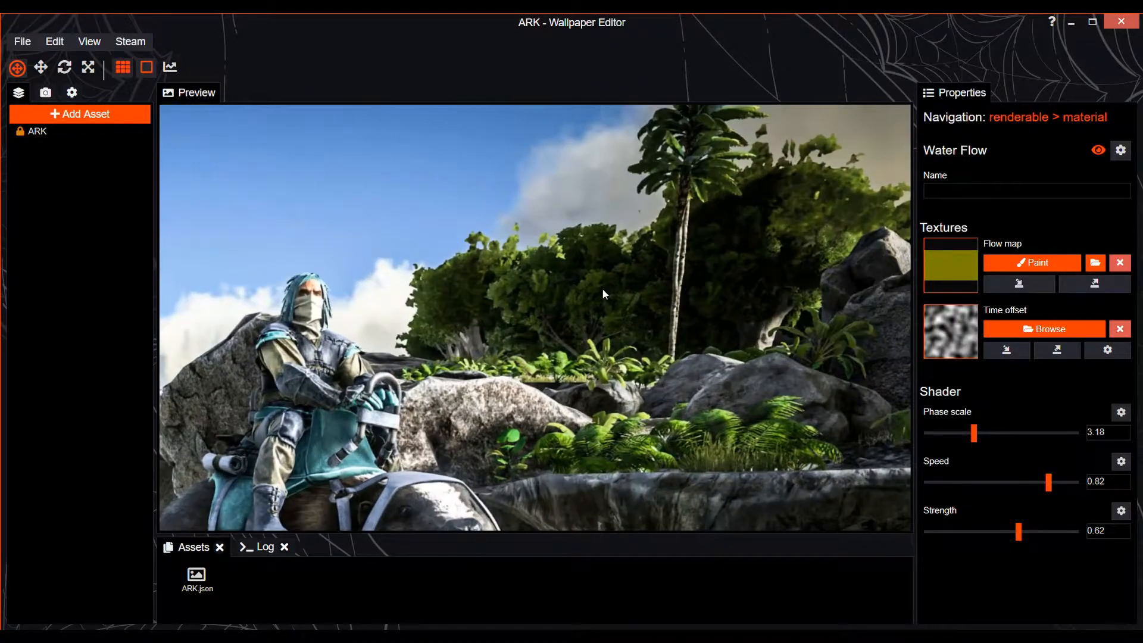
{"action": "scroll", "coordinate": [554, 234], "scroll_direction": "up", "scroll_amount": 4}
{"action": "scroll", "coordinate": [545, 229], "scroll_direction": "up", "scroll_amount": 4}
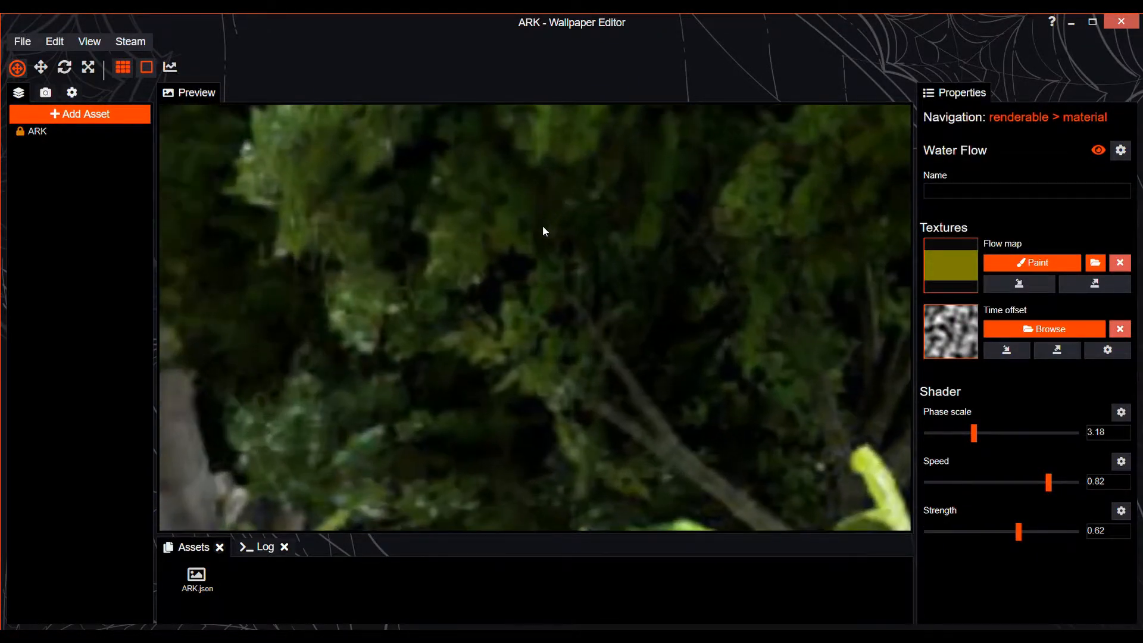
{"action": "scroll", "coordinate": [714, 269], "scroll_direction": "down", "scroll_amount": 10}
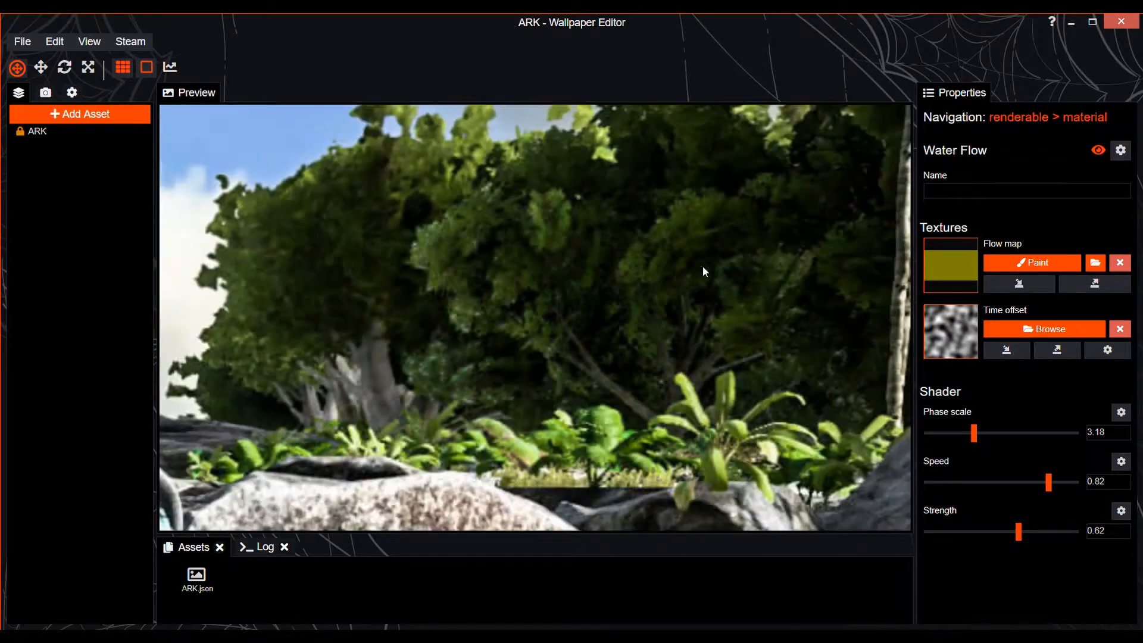
{"action": "scroll", "coordinate": [403, 286], "scroll_direction": "down", "scroll_amount": 6}
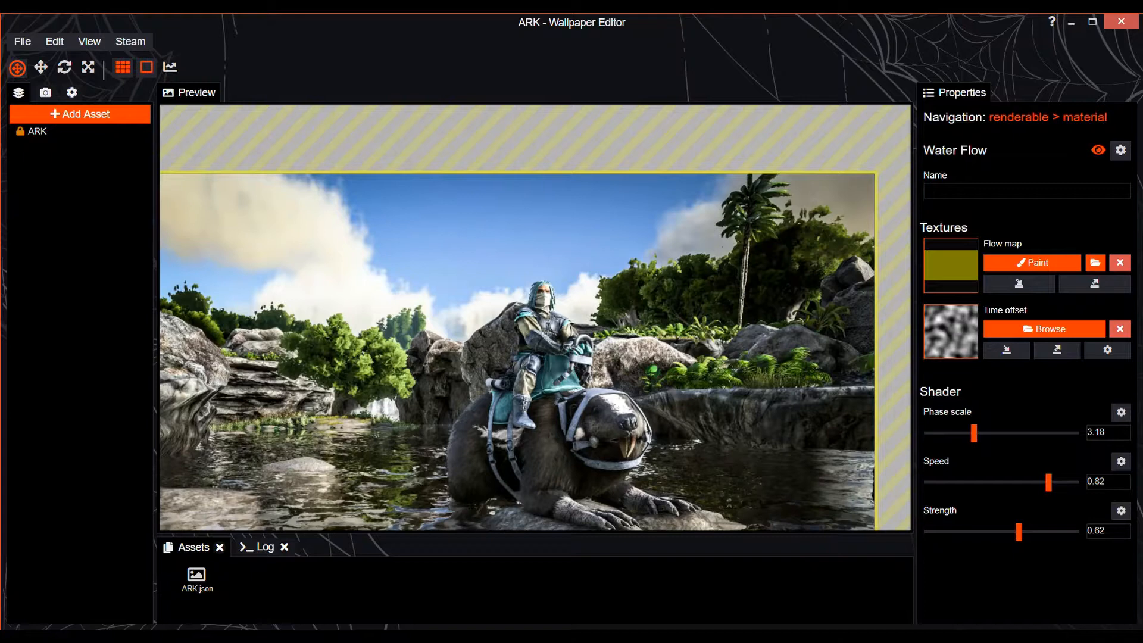
{"action": "left_click_drag", "start_coordinate": [534, 318], "coordinate": [560, 257]}
{"action": "left_click_drag", "start_coordinate": [513, 344], "coordinate": [504, 345]}
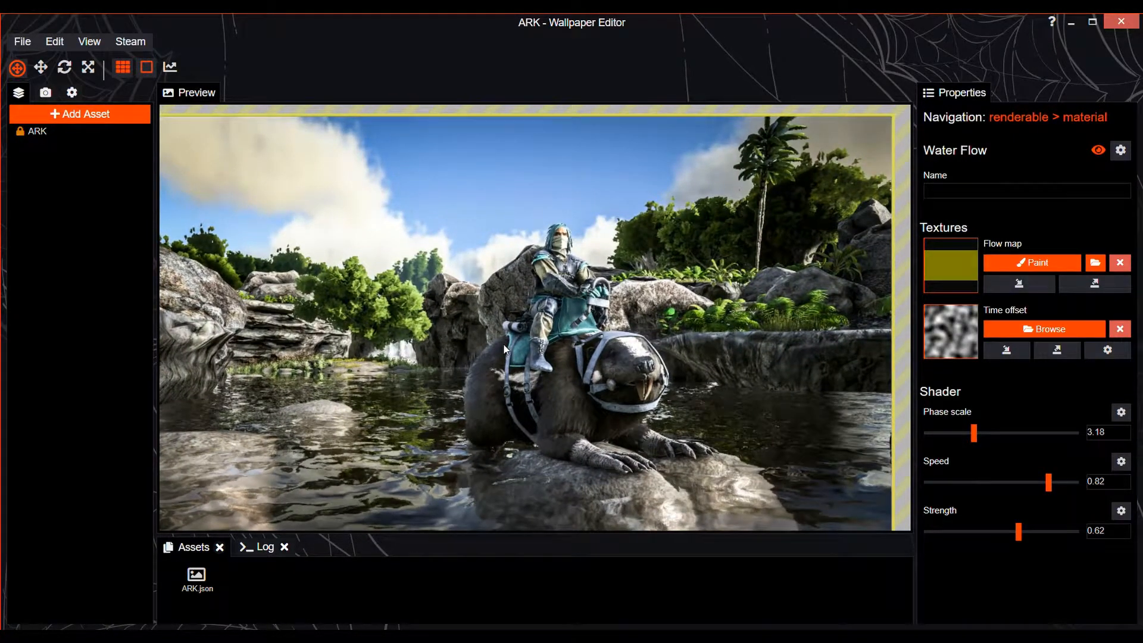